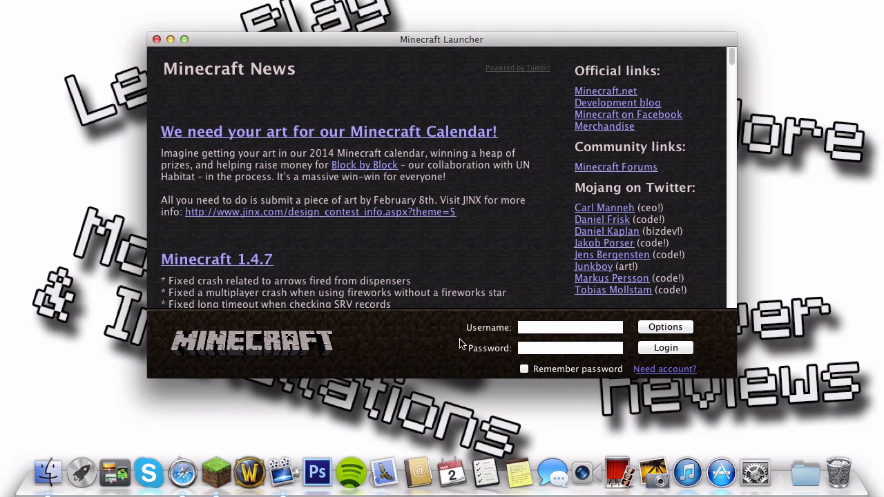
- Enter the username and account password in the Minecraft Launcher and set its options to force a game update
{"action": "left_click", "coordinate": [533, 333]}
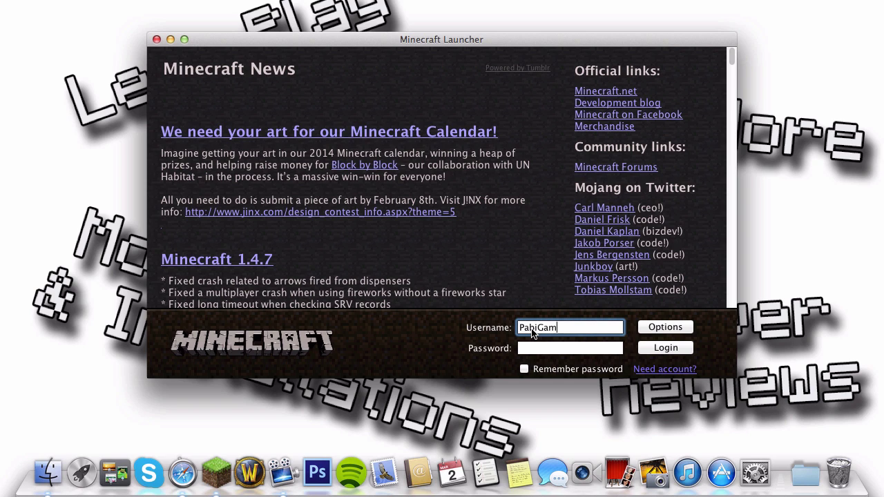
{"action": "left_click", "coordinate": [539, 349]}
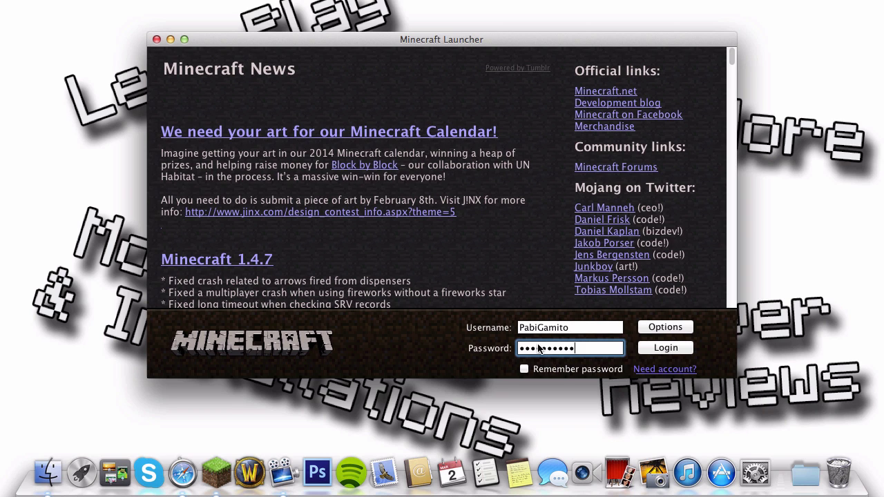
{"action": "left_click", "coordinate": [658, 331]}
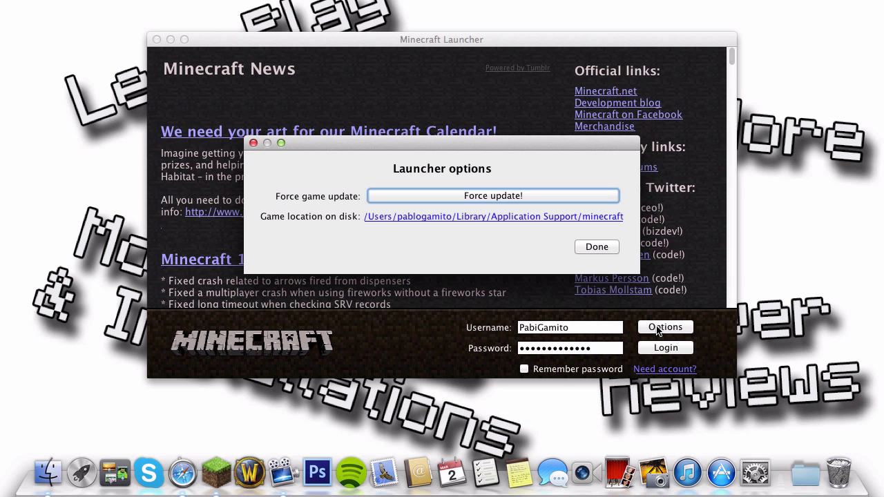
{"action": "left_click", "coordinate": [536, 198]}
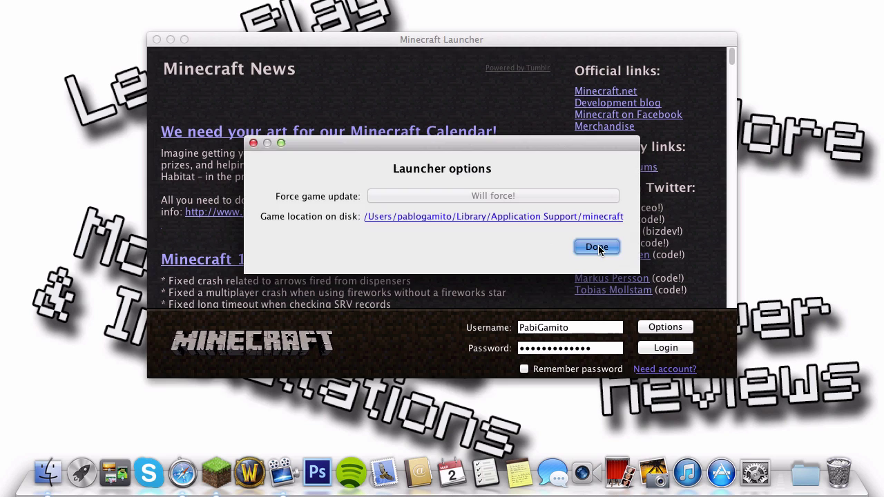
{"action": "left_click", "coordinate": [597, 247]}
- Enable Remember password, log in to load the game, and close Minecraft from its main menu
{"action": "left_click", "coordinate": [524, 370]}
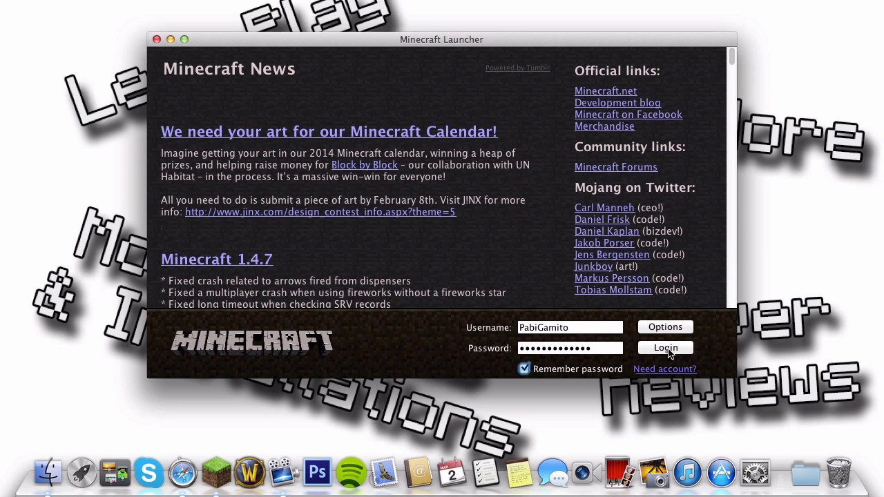
{"action": "left_click", "coordinate": [667, 349]}
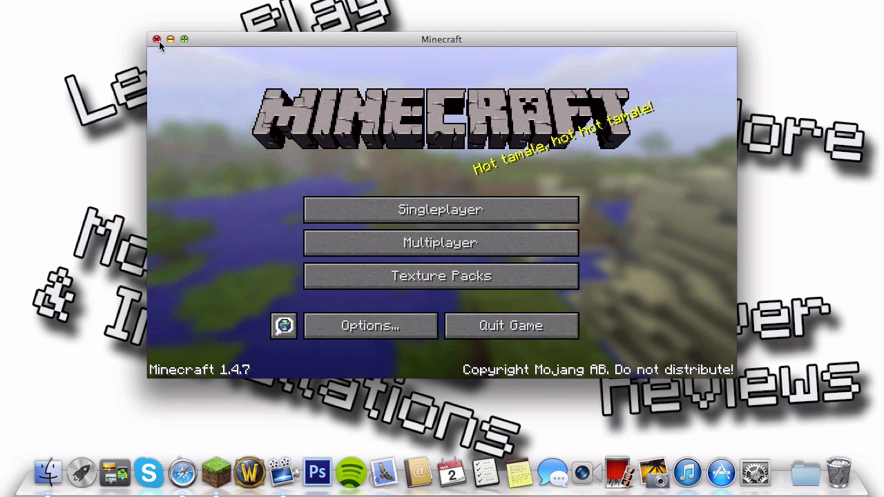
{"action": "left_click", "coordinate": [157, 40]}
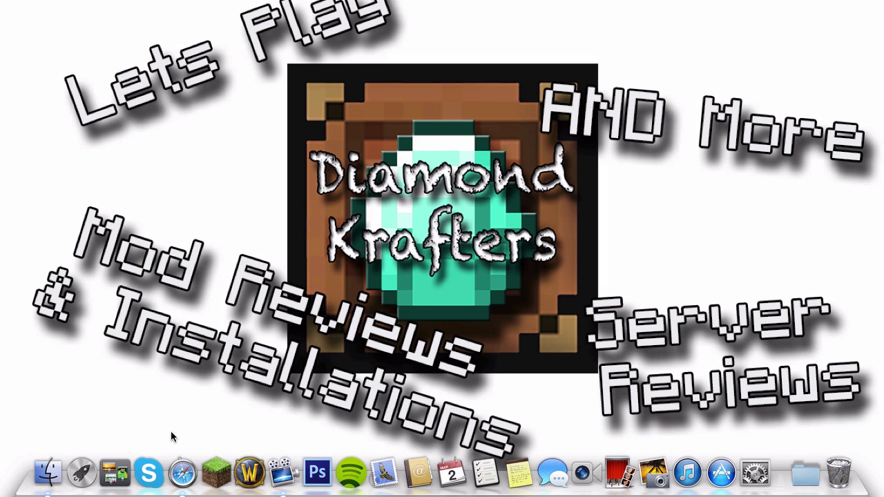
- Switch to Safari and look through the three open AdFly download pages, including the Clay Soldier Mod_v9_05 one
{"action": "left_click", "coordinate": [183, 473]}
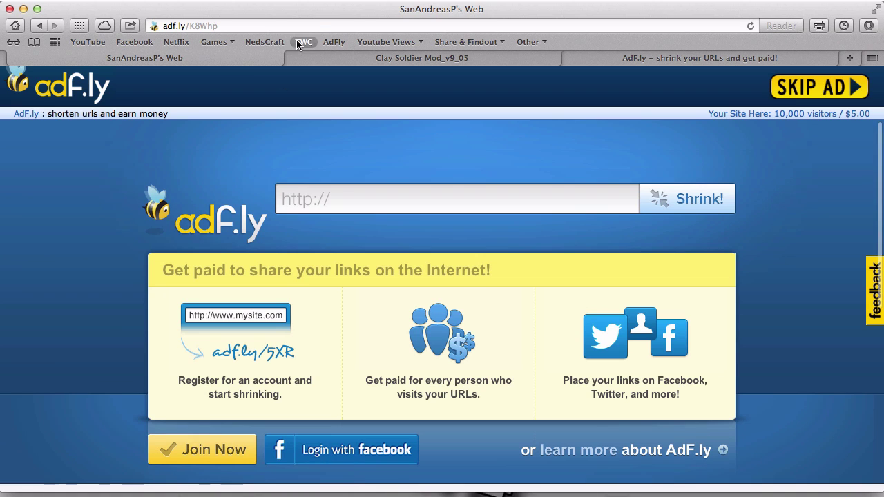
{"action": "left_click", "coordinate": [346, 61]}
{"action": "left_click", "coordinate": [580, 61]}
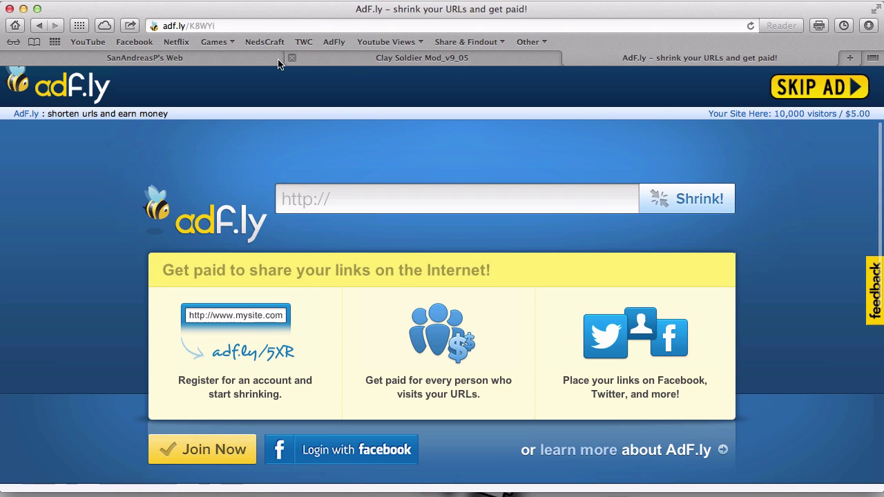
{"action": "left_click", "coordinate": [263, 61]}
{"action": "left_click", "coordinate": [546, 61]}
{"action": "left_click", "coordinate": [604, 57]}
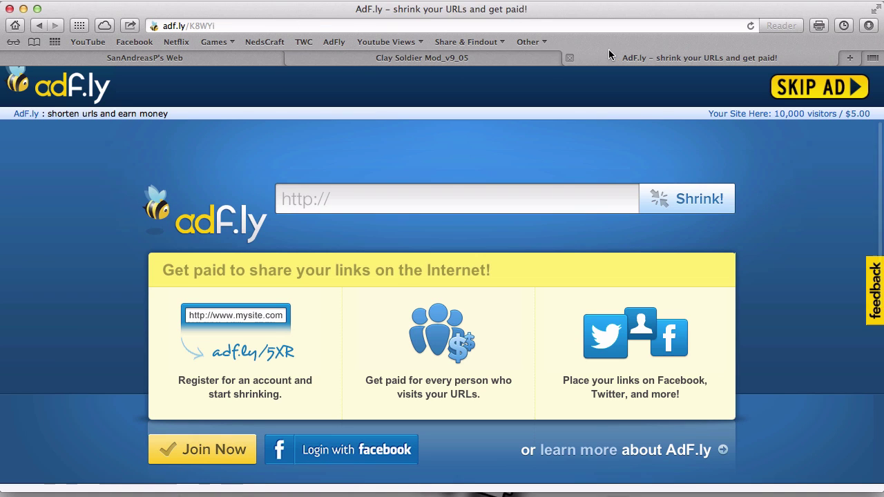
{"action": "left_click", "coordinate": [247, 58]}
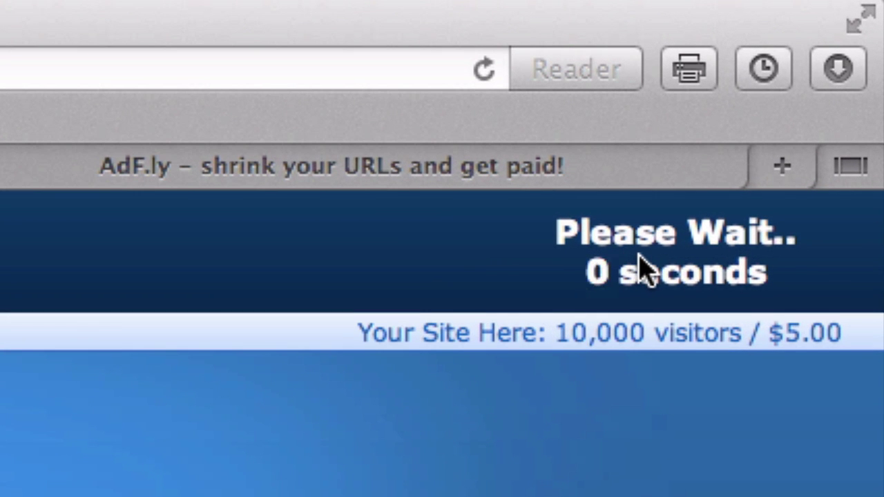
- Skip the ad on the Clay Soldier Mod_v9_05 page and download CSM_v9_05.jar from MediaFire
{"action": "left_click", "coordinate": [642, 257]}
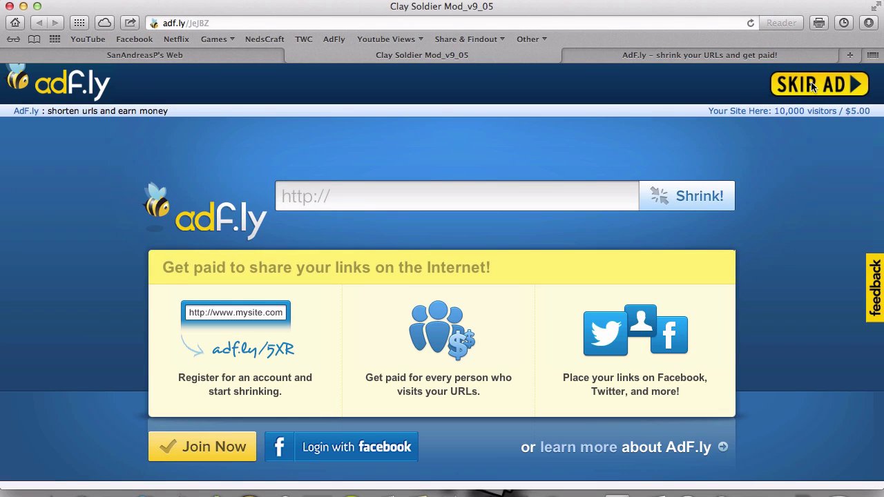
{"action": "left_click", "coordinate": [813, 86]}
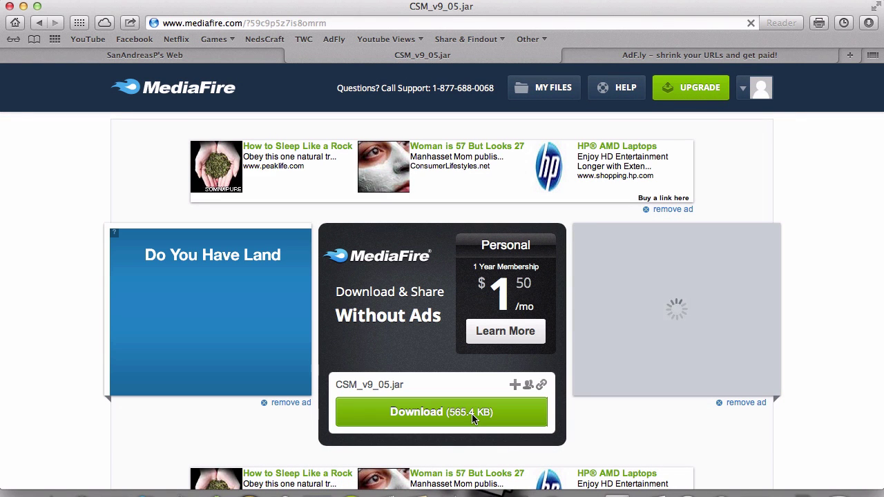
{"action": "left_click", "coordinate": [473, 418]}
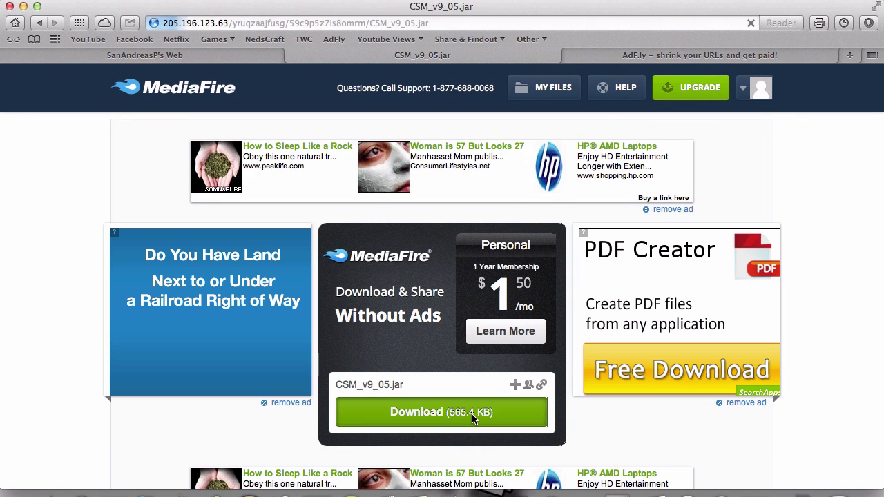
- Close the remaining AdFly and MediaFire download tabs and the browser window
{"action": "left_click", "coordinate": [641, 55]}
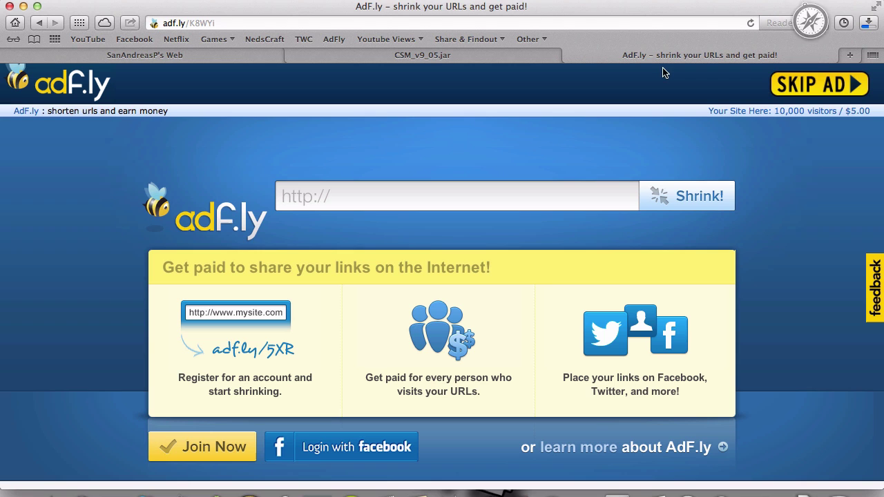
{"action": "left_click", "coordinate": [569, 54]}
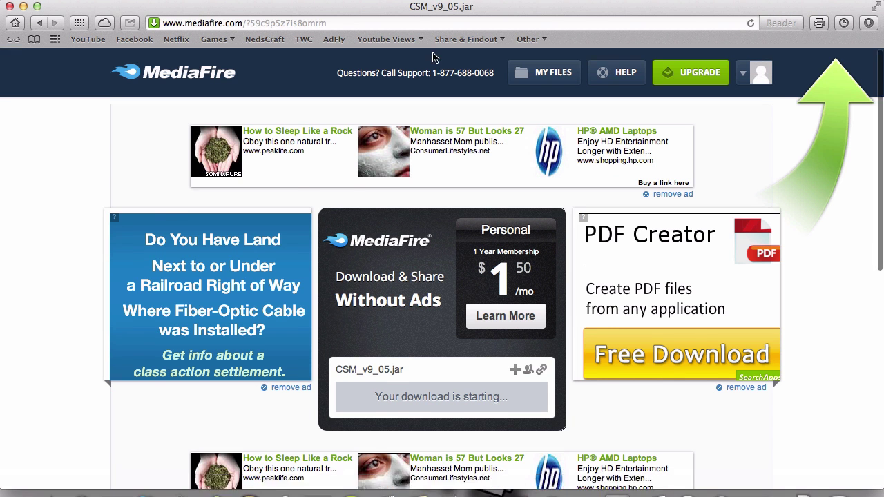
{"action": "left_click", "coordinate": [431, 55]}
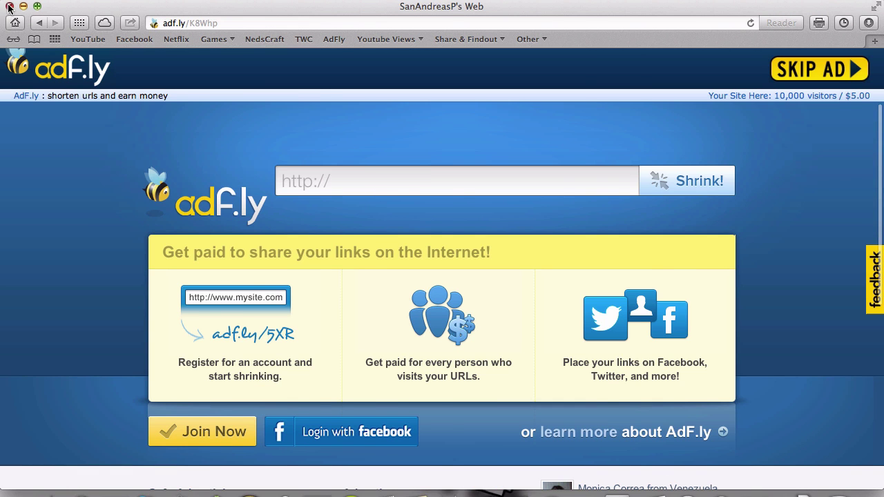
{"action": "left_click", "coordinate": [9, 7]}
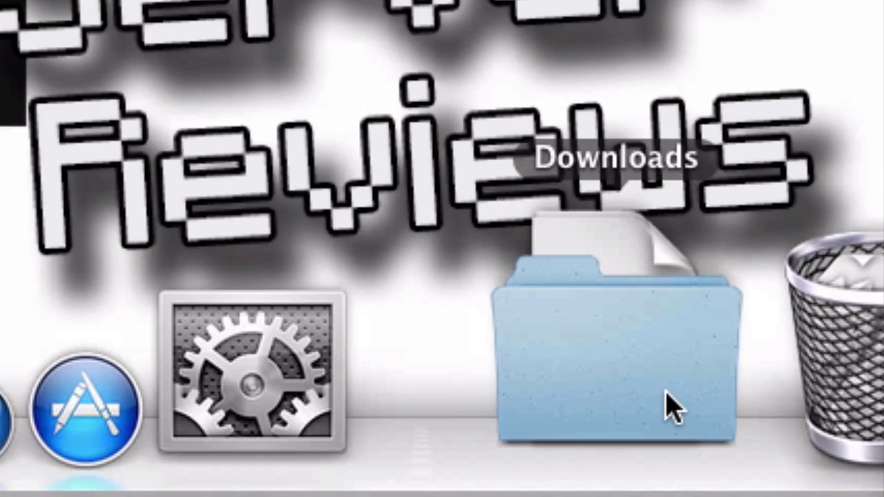
- Place the downloaded CSM_v9_05.jar and Minecraft Forge folder on the desktop and move the Forge folder left in Downloads to the Trash
{"action": "left_click", "coordinate": [674, 409]}
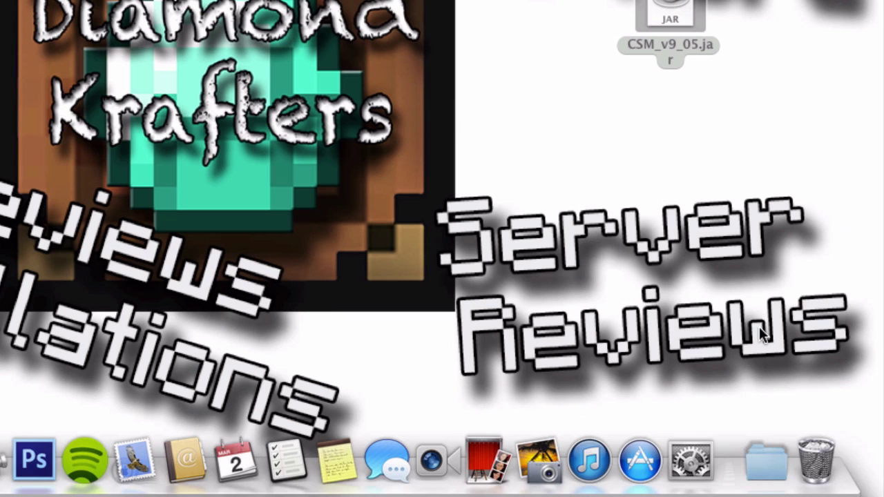
{"action": "left_click", "coordinate": [770, 401]}
{"action": "left_click_drag", "start_coordinate": [779, 347], "coordinate": [493, 225]}
{"action": "left_click", "coordinate": [772, 481]}
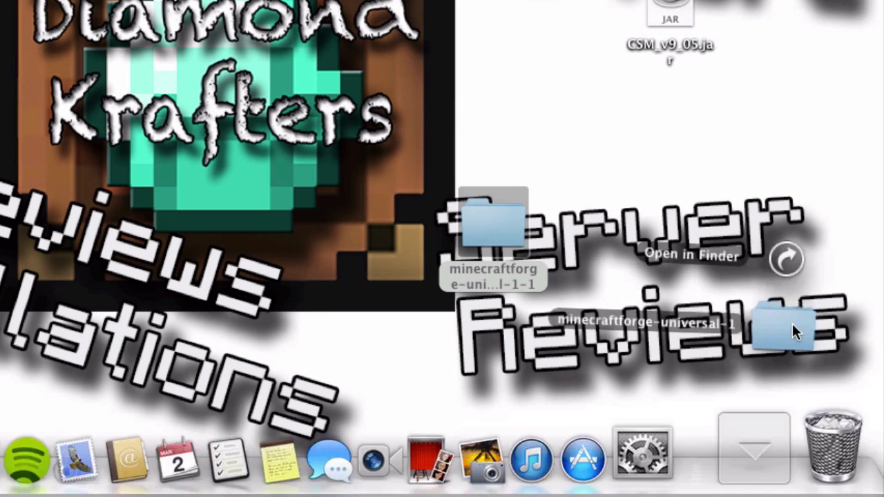
{"action": "left_click_drag", "start_coordinate": [796, 316], "coordinate": [812, 453]}
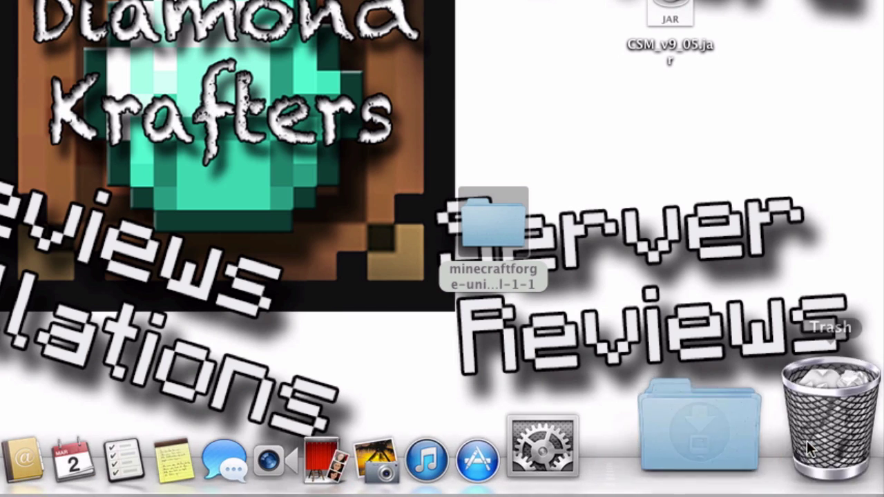
- Rename the Minecraft Forge folder on the desktop to minecraftforge-universal-1
{"action": "left_click", "coordinate": [540, 292]}
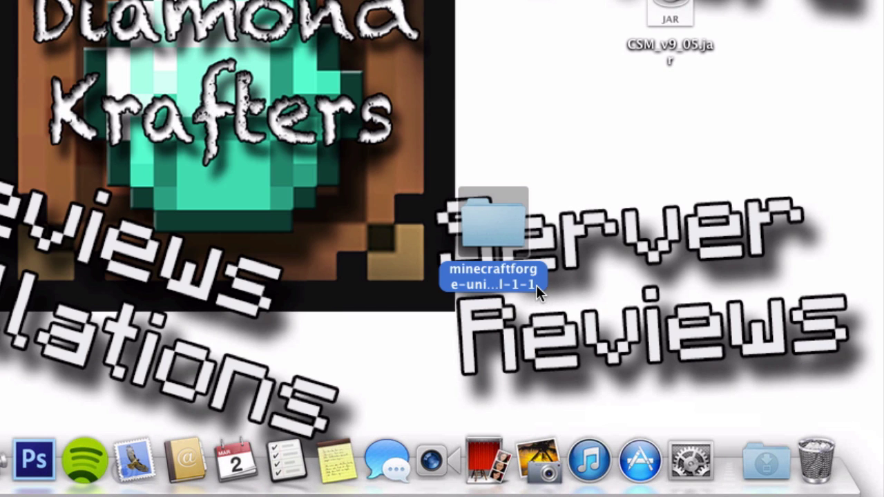
{"action": "left_click", "coordinate": [536, 285]}
{"action": "left_click", "coordinate": [534, 301]}
{"action": "key", "text": "BackSpace"}
{"action": "key", "text": "BackSpace"}
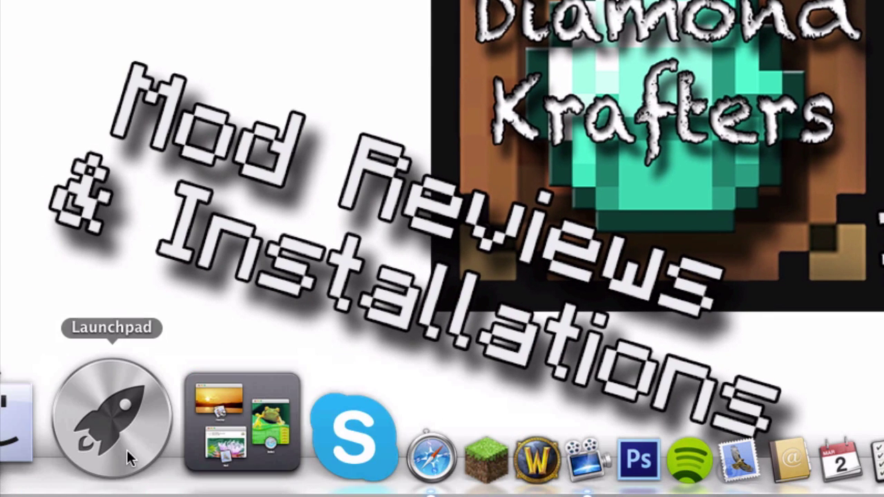
- Go to the folder ~/Library/Application Support/minecraft in Finder and open its bin folder
{"action": "left_click", "coordinate": [14, 442]}
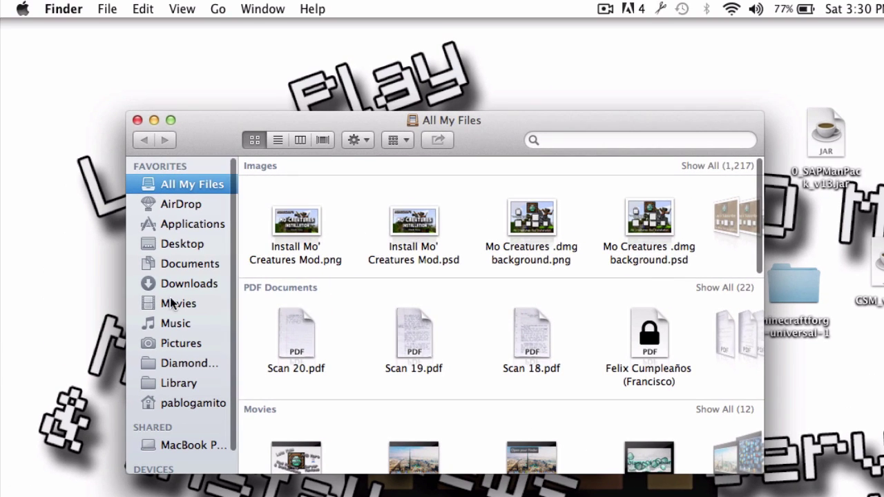
{"action": "left_click", "coordinate": [217, 10]}
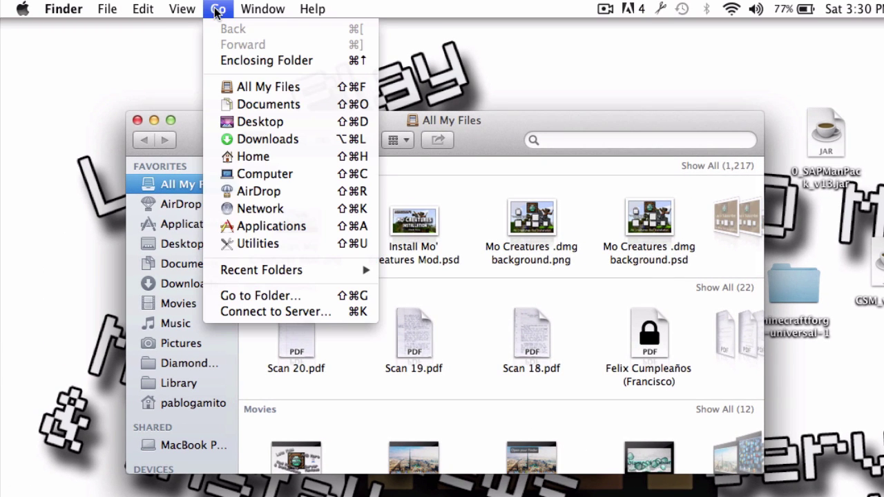
{"action": "left_click", "coordinate": [260, 295]}
{"action": "left_click", "coordinate": [543, 208]}
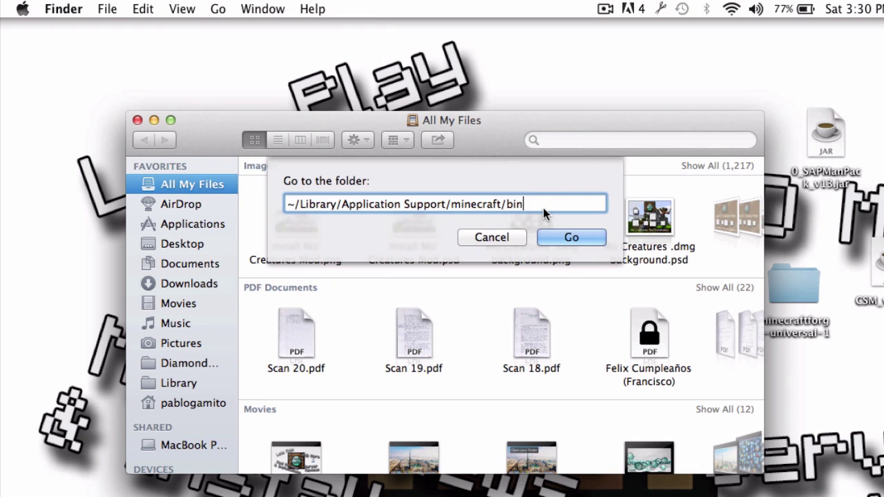
{"action": "key", "text": "BackSpace"}
{"action": "key", "text": "BackSpace"}
{"action": "key", "text": "BackSpace"}
{"action": "key", "text": "BackSpace"}
{"action": "left_click_drag", "start_coordinate": [538, 208], "coordinate": [283, 204]}
{"action": "left_click", "coordinate": [539, 204]}
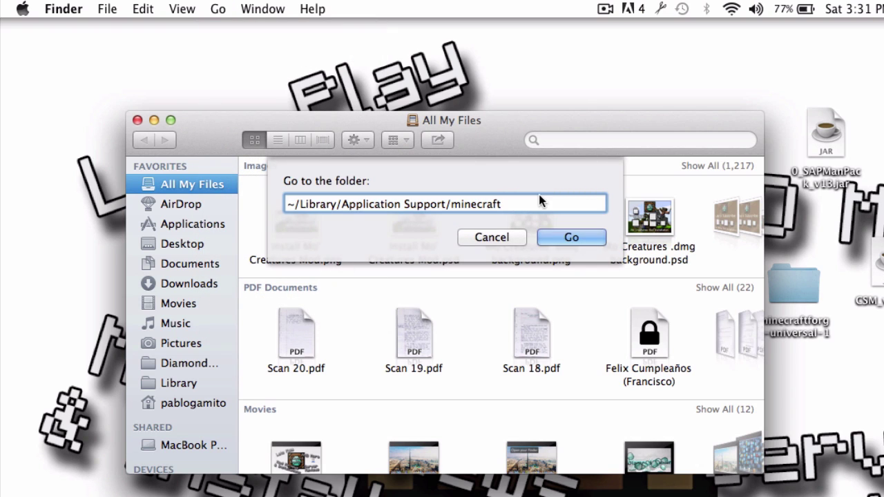
{"action": "left_click", "coordinate": [571, 238]}
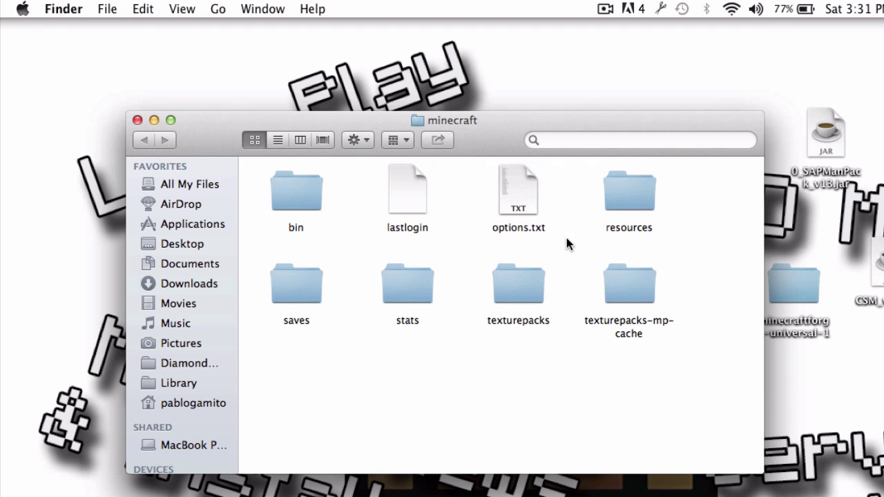
{"action": "double_click", "coordinate": [299, 185]}
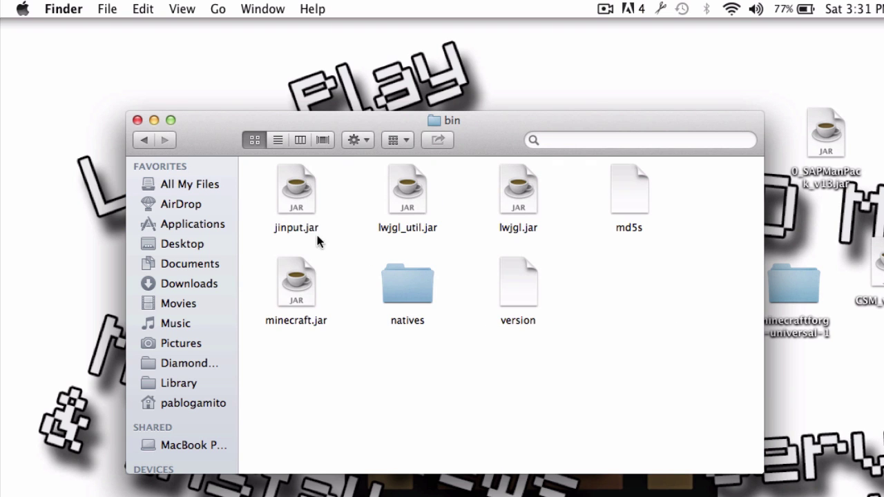
- Rename minecraft.jar in the bin folder to minecraft.jar.zip and accept the extension change
{"action": "left_click", "coordinate": [325, 322]}
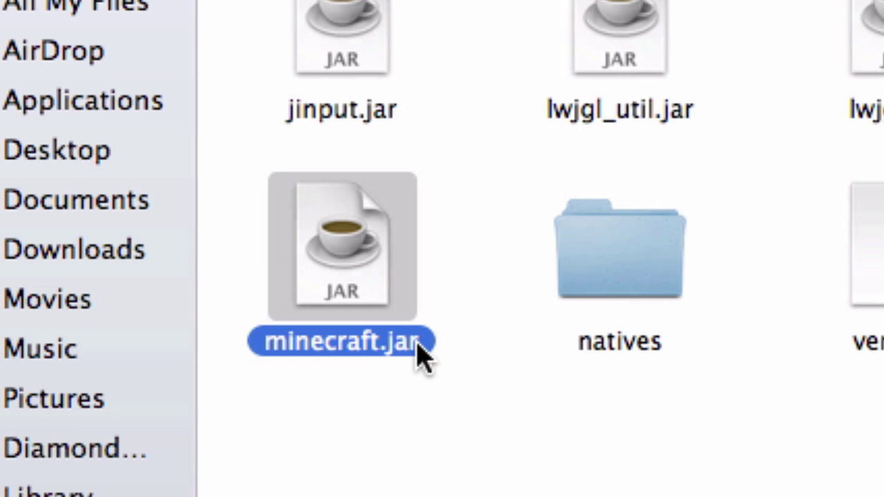
{"action": "key", "text": "Return"}
{"action": "left_click", "coordinate": [422, 342]}
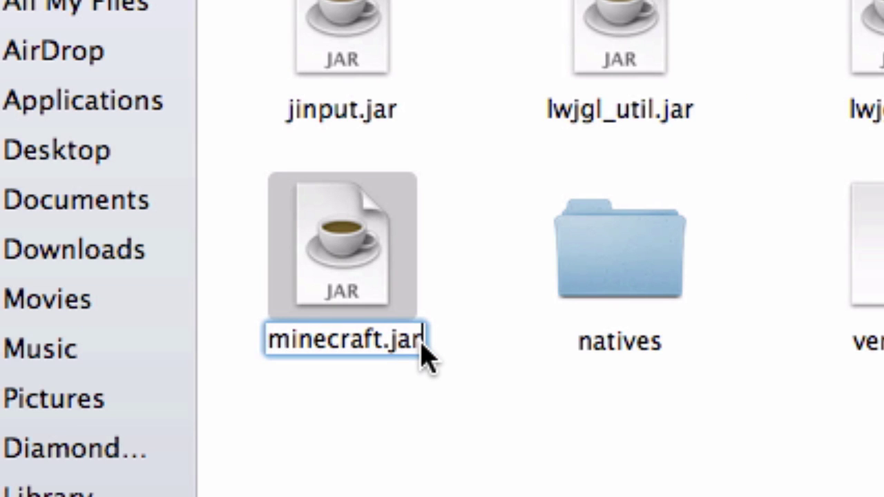
{"action": "type", "text": ".zip"}
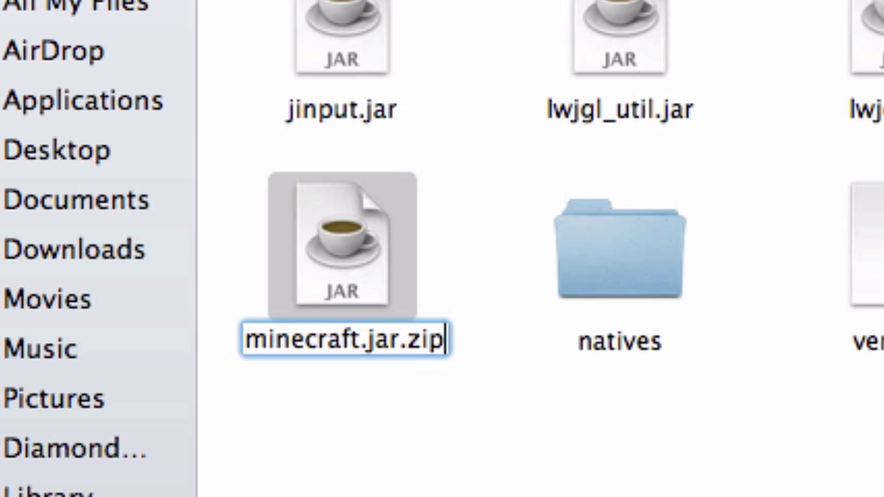
{"action": "key", "text": "Return"}
{"action": "left_click", "coordinate": [680, 184]}
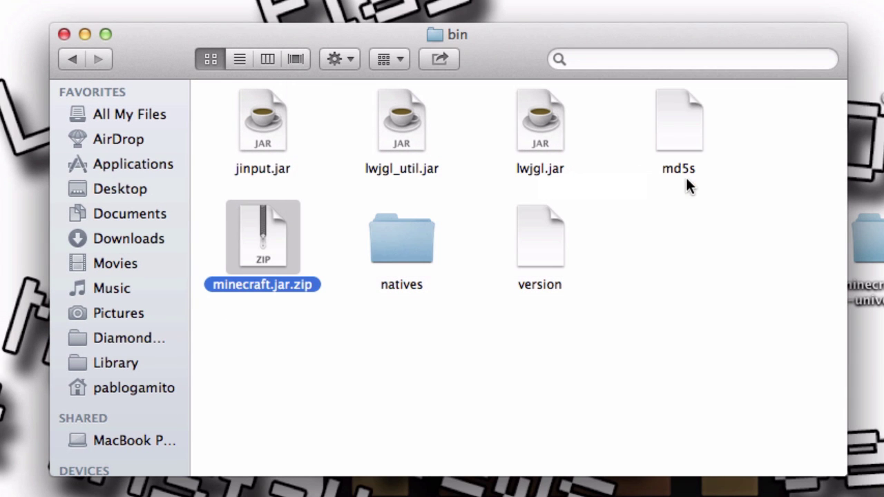
- Extract minecraft.jar.zip in the bin folder and move the archive to the empty space beside the version file
{"action": "double_click", "coordinate": [269, 245]}
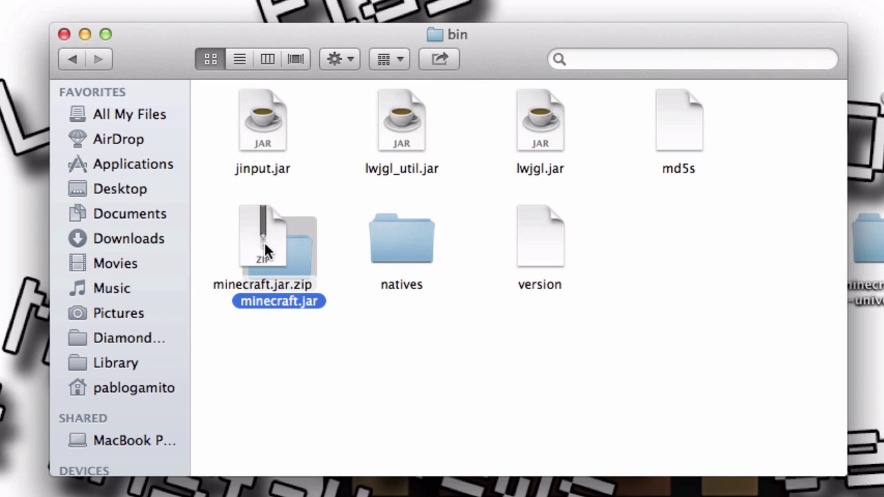
{"action": "left_click_drag", "start_coordinate": [265, 242], "coordinate": [662, 259]}
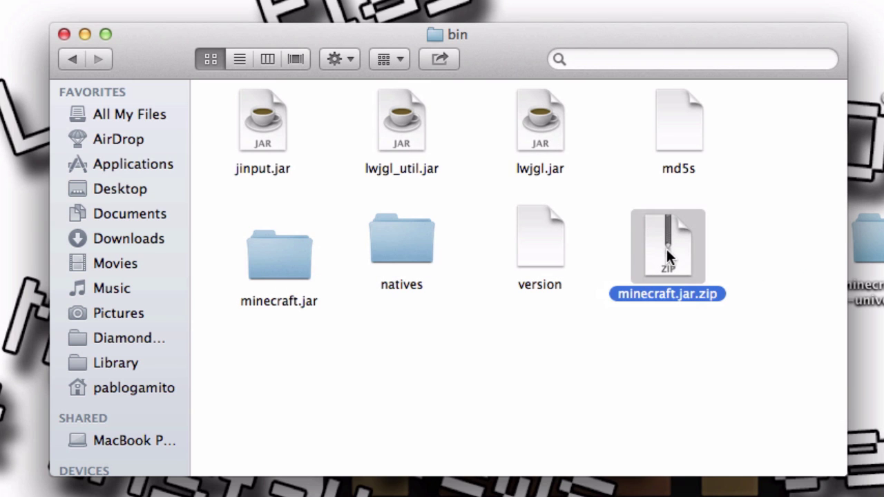
- Move minecraft.jar.zip to the Trash and line up the extracted minecraft.jar folder beside natives in the bin folder
{"action": "key", "text": "super+BackSpace"}
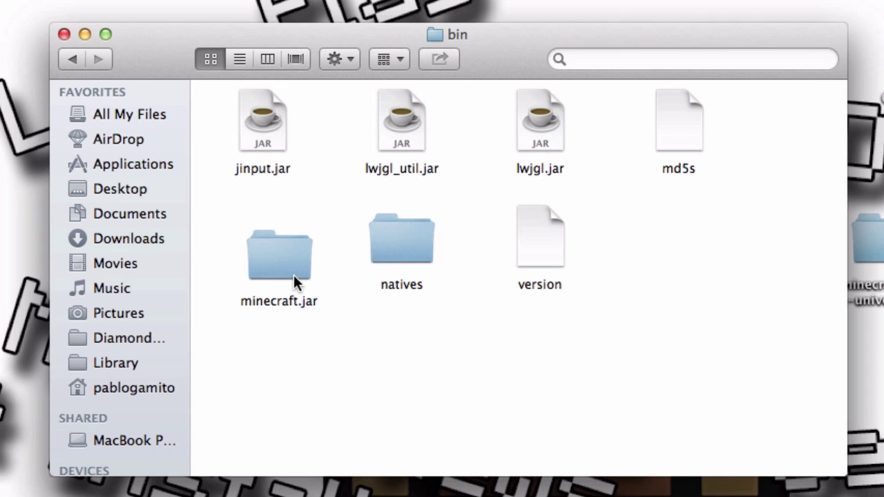
{"action": "left_click_drag", "start_coordinate": [294, 275], "coordinate": [288, 205]}
{"action": "left_click", "coordinate": [323, 343]}
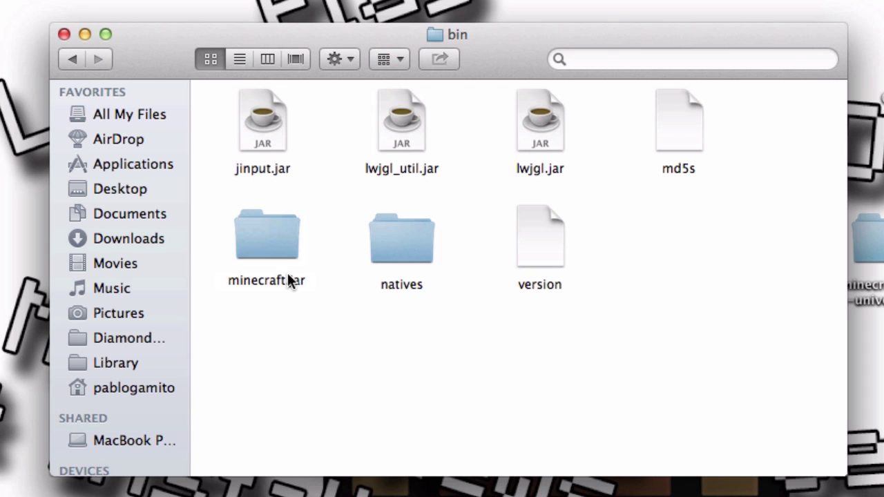
- Open the extracted minecraft.jar folder, find the META-INF folder among the class files and move it to the Trash
{"action": "double_click", "coordinate": [269, 242]}
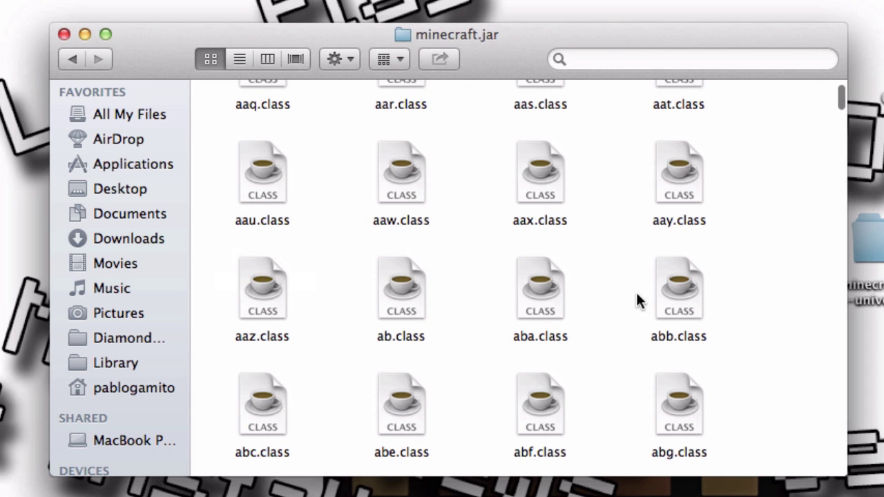
{"action": "scroll", "coordinate": [636, 292], "scroll_direction": "up", "scroll_amount": 3}
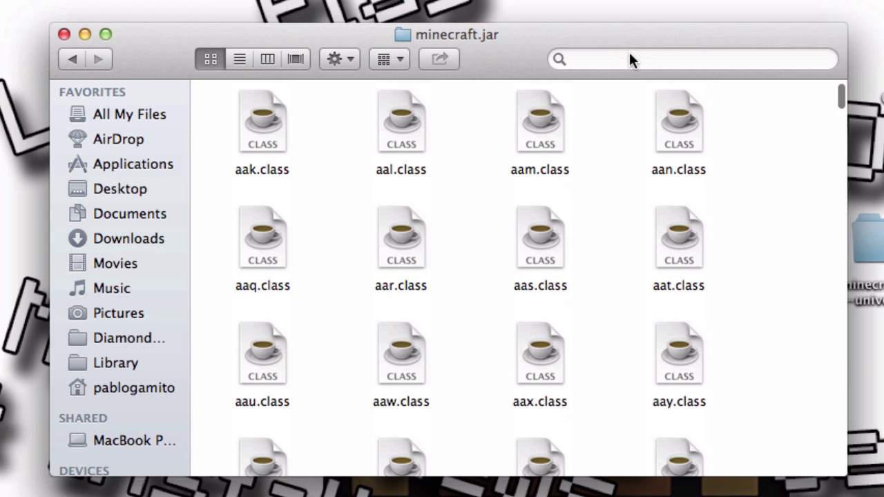
{"action": "left_click", "coordinate": [629, 56]}
{"action": "scroll", "coordinate": [679, 200], "scroll_direction": "down", "scroll_amount": 10}
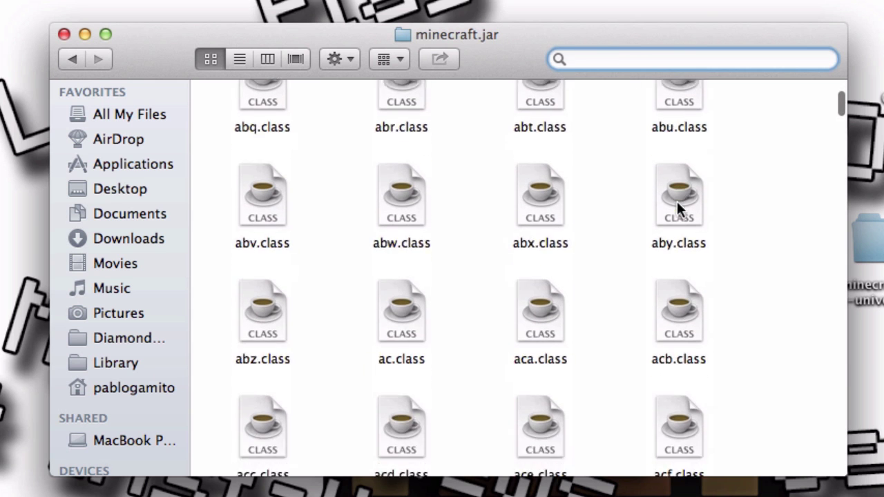
{"action": "scroll", "coordinate": [677, 206], "scroll_direction": "down", "scroll_amount": 20}
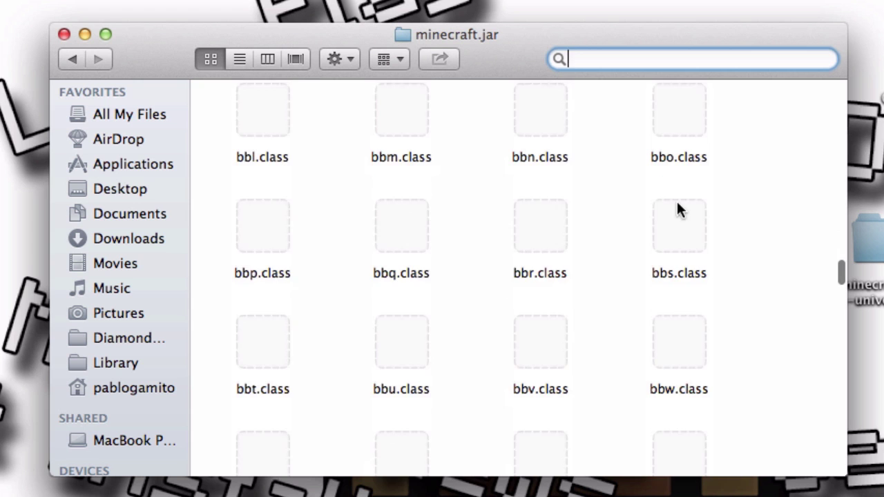
{"action": "scroll", "coordinate": [677, 206], "scroll_direction": "down", "scroll_amount": 20}
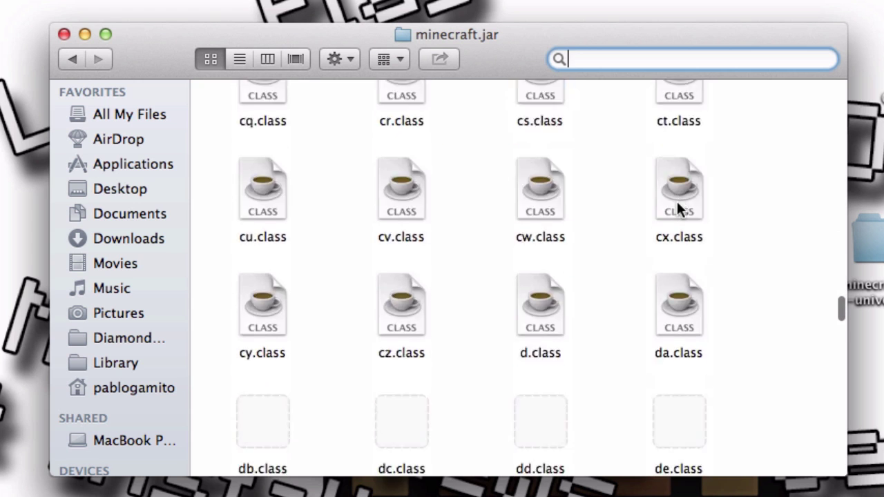
{"action": "scroll", "coordinate": [677, 206], "scroll_direction": "down", "scroll_amount": 8}
{"action": "scroll", "coordinate": [677, 206], "scroll_direction": "down", "scroll_amount": 15}
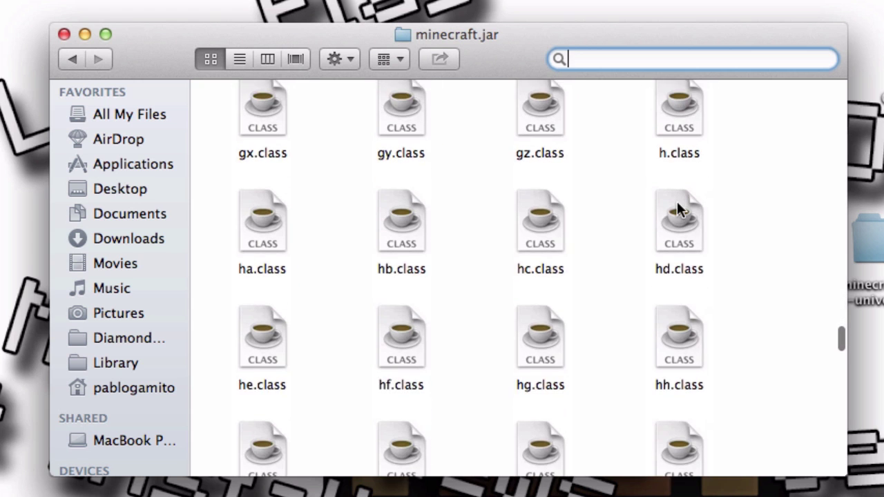
{"action": "scroll", "coordinate": [677, 206], "scroll_direction": "down", "scroll_amount": 15}
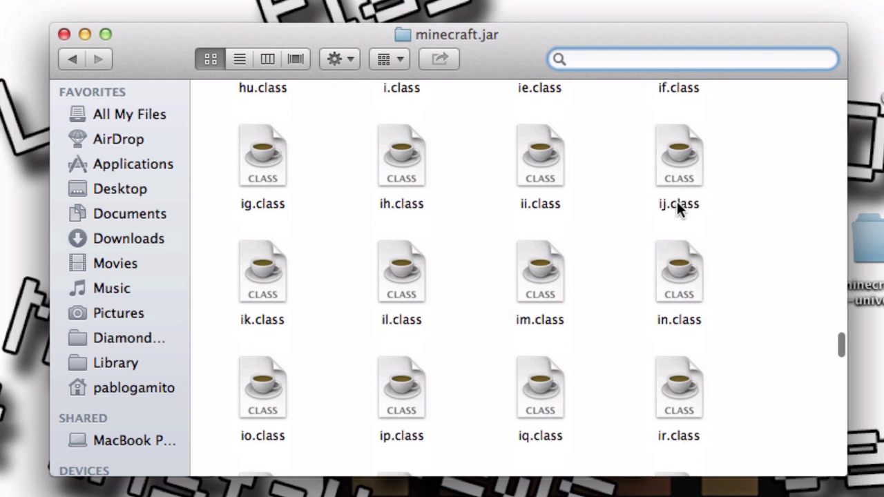
{"action": "scroll", "coordinate": [677, 206], "scroll_direction": "down", "scroll_amount": 15}
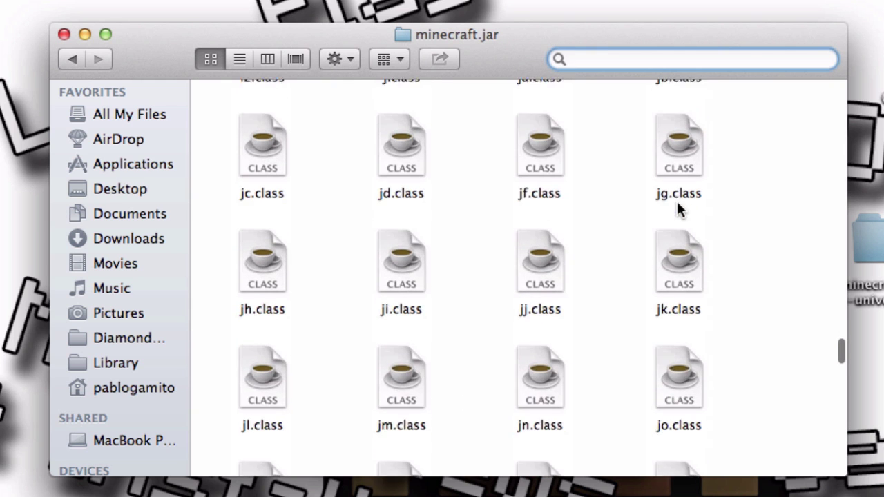
{"action": "scroll", "coordinate": [677, 206], "scroll_direction": "down", "scroll_amount": 15}
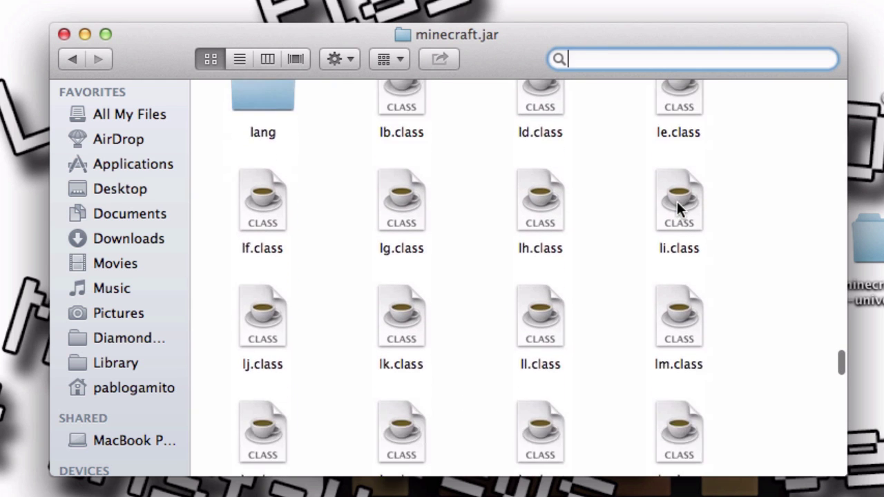
{"action": "scroll", "coordinate": [677, 206], "scroll_direction": "down", "scroll_amount": 5}
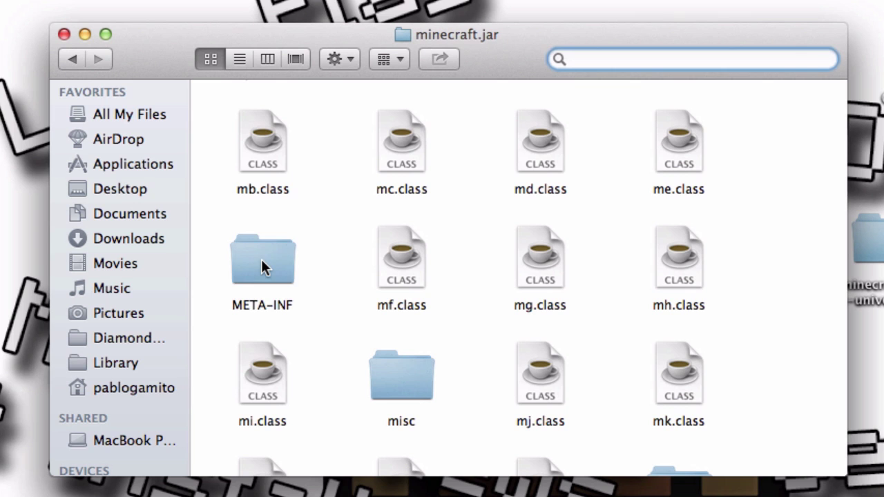
{"action": "left_click_drag", "start_coordinate": [261, 260], "coordinate": [264, 215]}
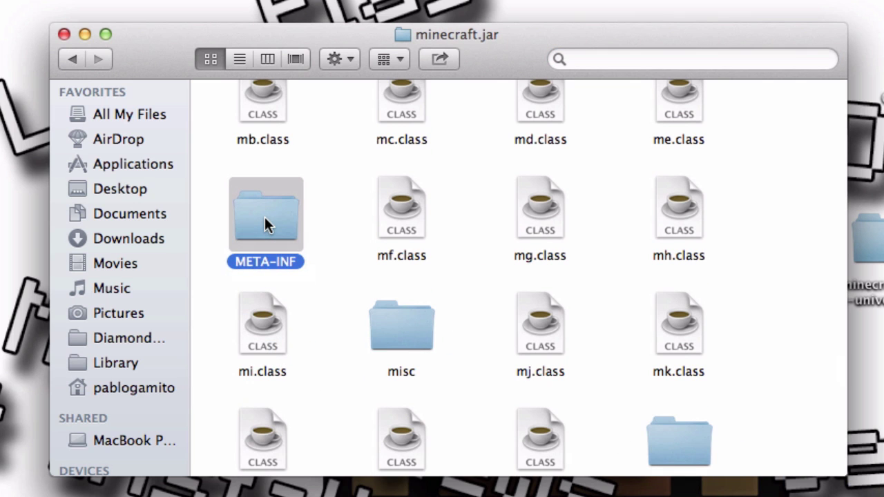
{"action": "right_click", "coordinate": [265, 216]}
{"action": "left_click", "coordinate": [323, 249]}
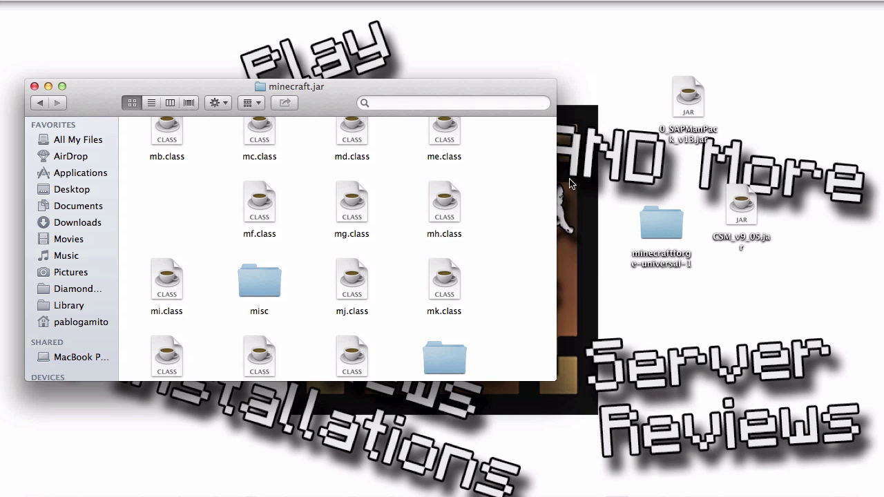
- Open the minecraftforge-universal-1 folder from the desktop and arrange its window beside the minecraft.jar window
{"action": "left_click_drag", "start_coordinate": [322, 89], "coordinate": [324, 84]}
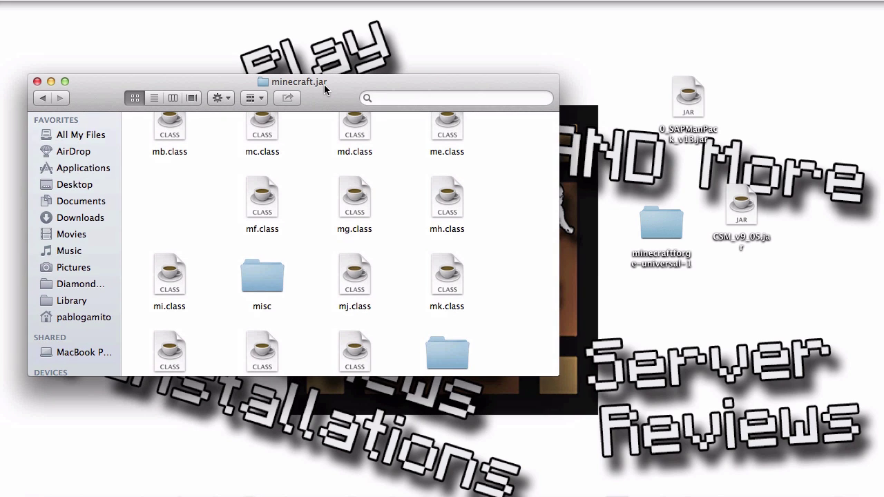
{"action": "left_click", "coordinate": [656, 221]}
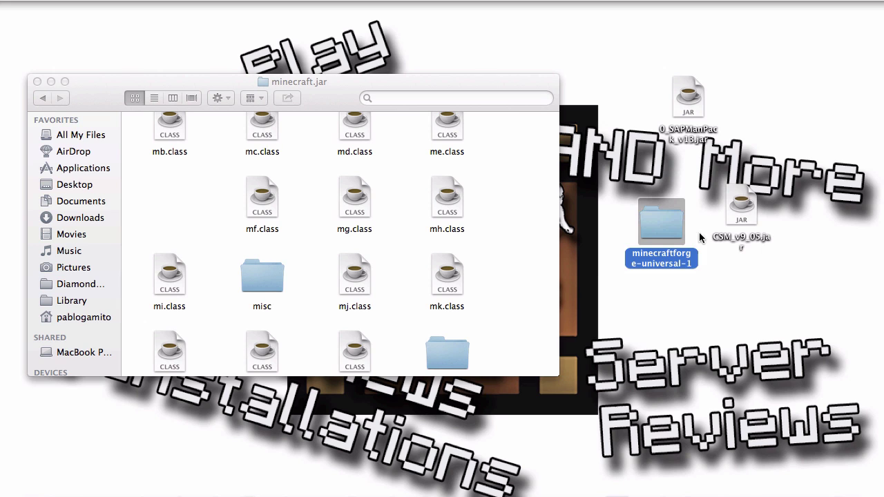
{"action": "left_click", "coordinate": [674, 221]}
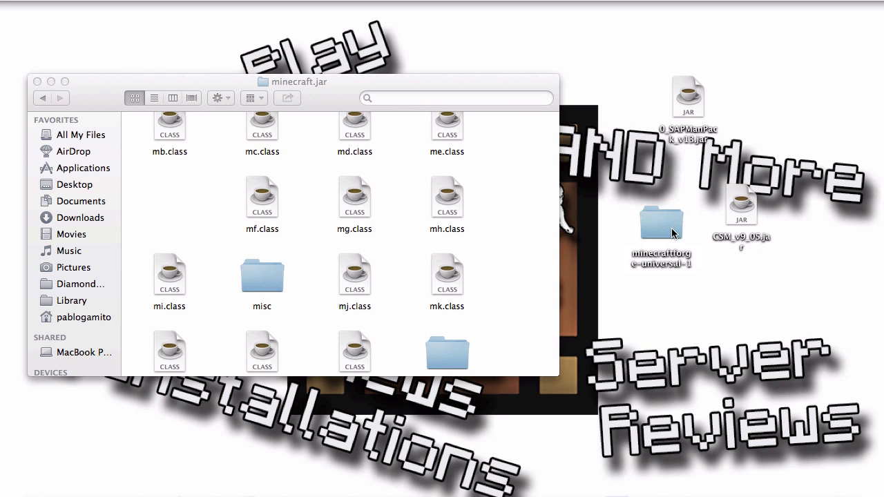
{"action": "double_click", "coordinate": [674, 234]}
{"action": "left_click_drag", "start_coordinate": [353, 41], "coordinate": [639, 41]}
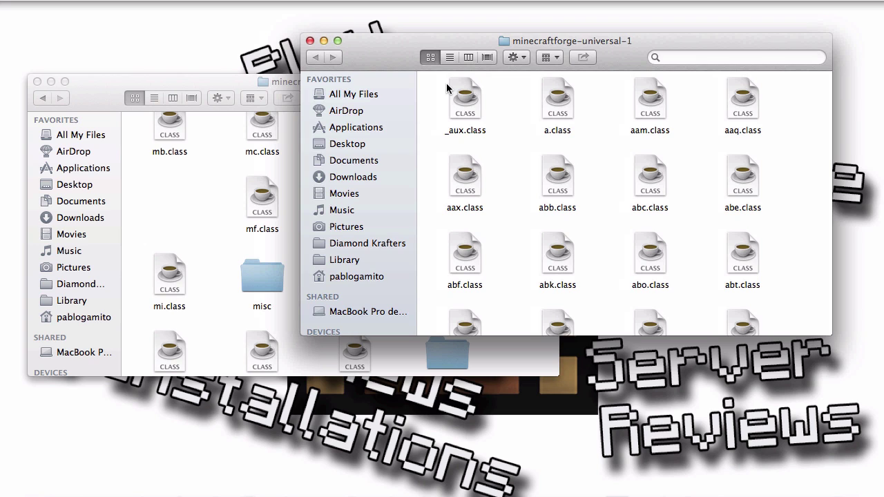
- Move all files from minecraftforge-universal-1 into the minecraft.jar folder, replacing every existing item with the same name
{"action": "key", "text": "super+a"}
{"action": "left_click_drag", "start_coordinate": [478, 119], "coordinate": [681, 297]}
{"action": "key", "text": "super+a"}
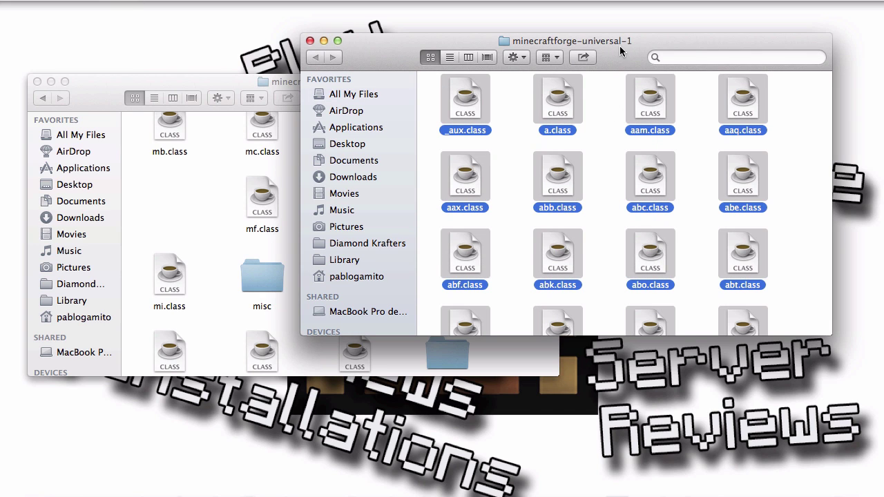
{"action": "left_click_drag", "start_coordinate": [621, 51], "coordinate": [727, 47]}
{"action": "left_click_drag", "start_coordinate": [554, 122], "coordinate": [273, 180]}
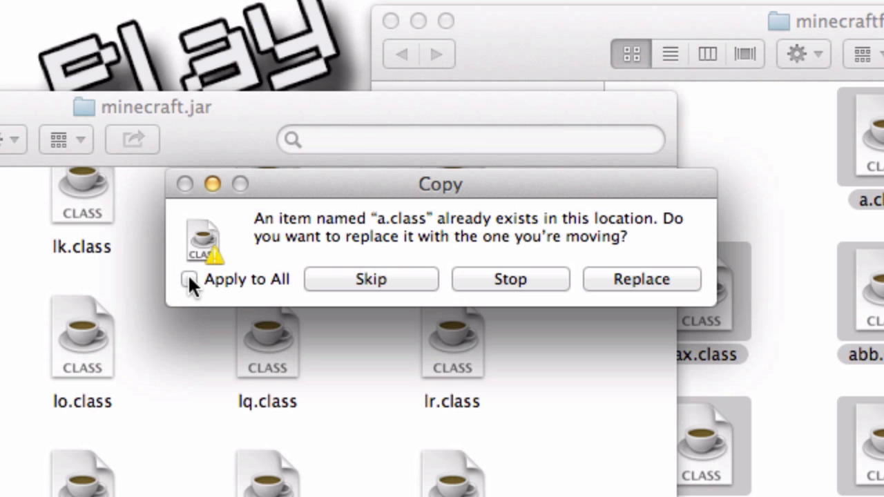
{"action": "left_click", "coordinate": [638, 270]}
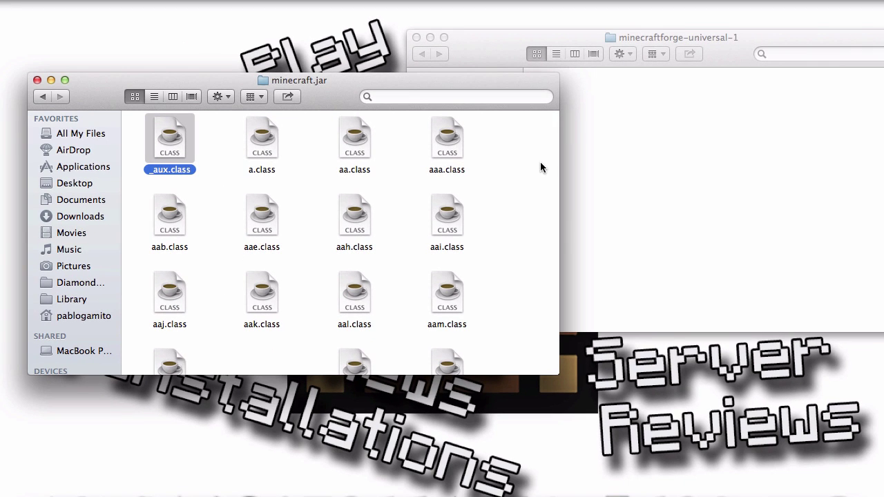
- Move the emptied minecraftforge-universal-1 folder to the Trash and go back to the bin folder
{"action": "left_click", "coordinate": [493, 52]}
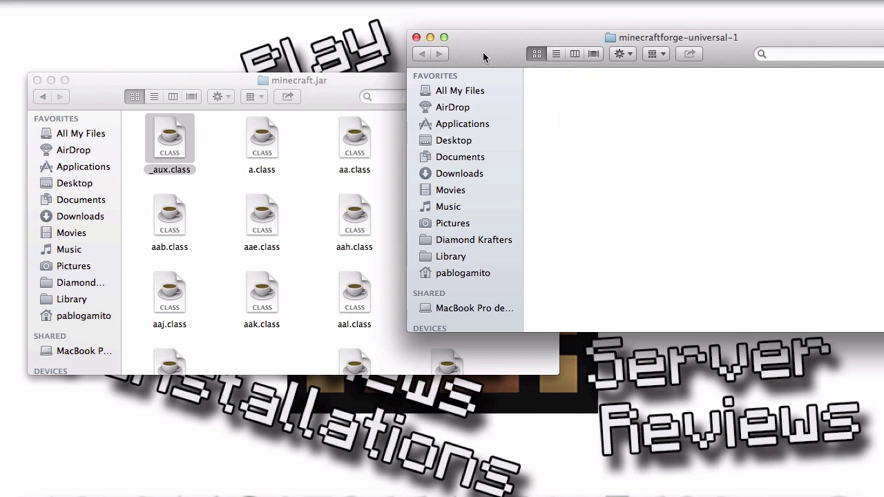
{"action": "left_click", "coordinate": [416, 37]}
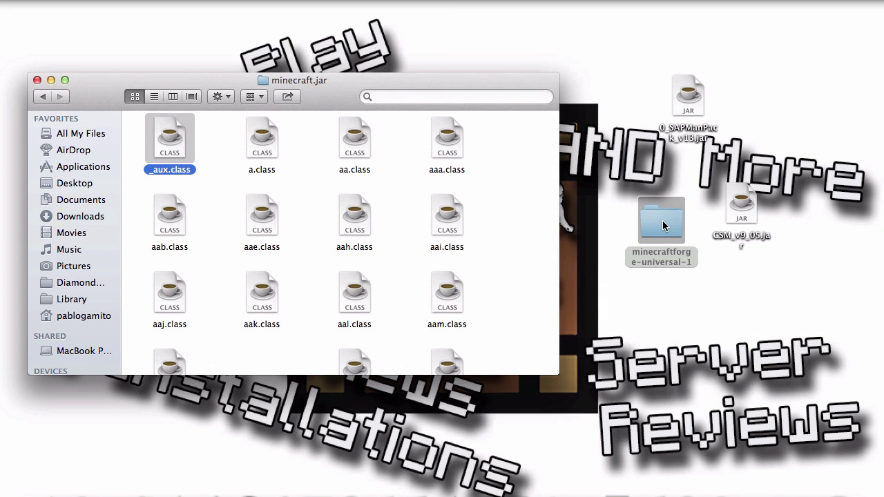
{"action": "left_click_drag", "start_coordinate": [663, 225], "coordinate": [823, 471]}
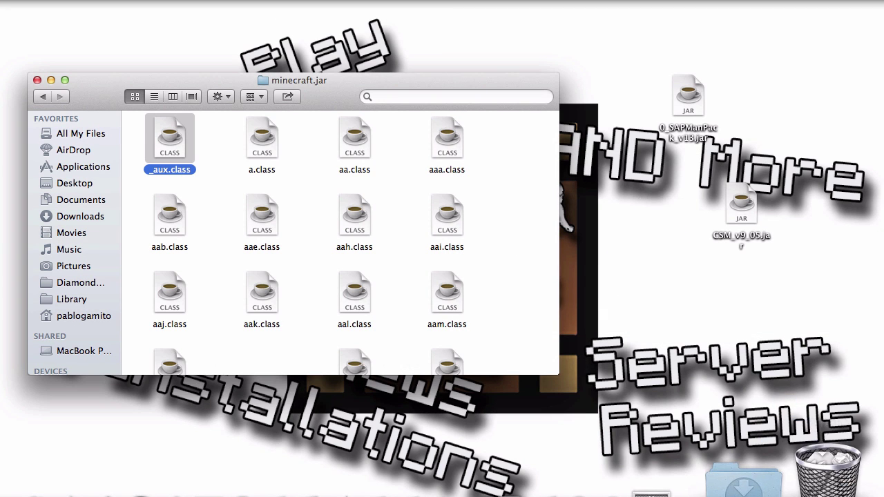
{"action": "left_click", "coordinate": [44, 92]}
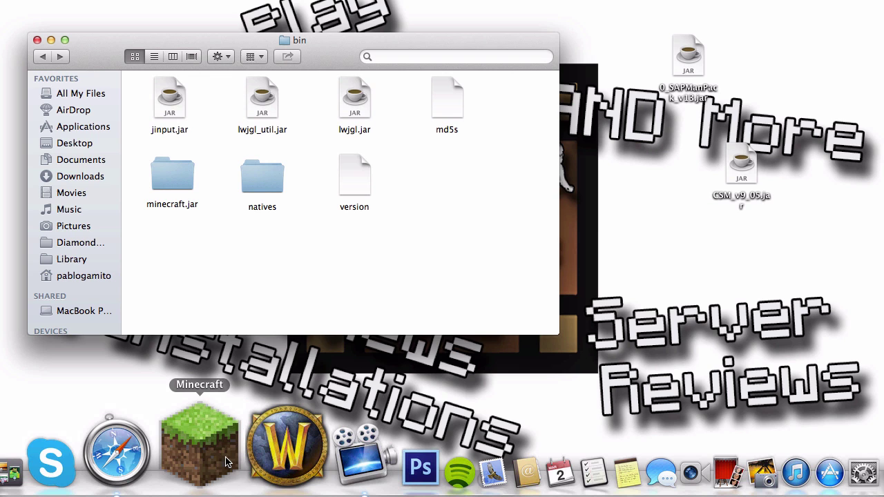
- Launch Minecraft, log in with the saved account and close the game once its main menu has loaded
{"action": "left_click", "coordinate": [226, 462]}
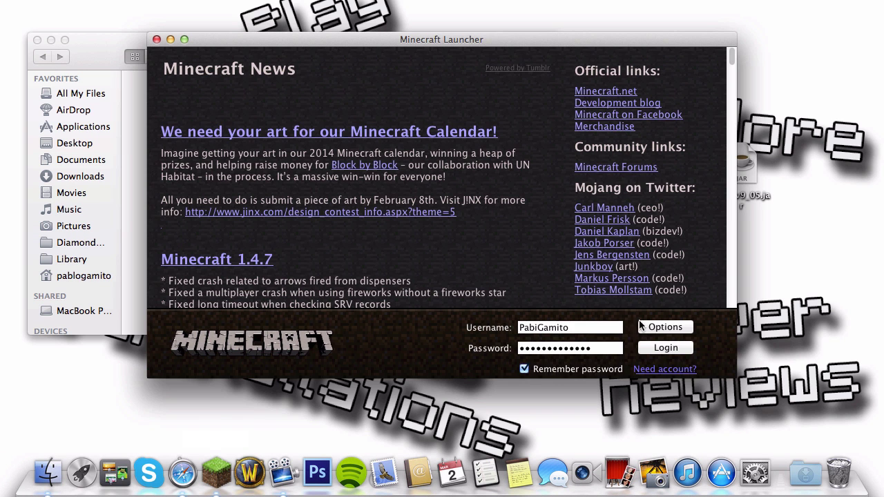
{"action": "left_click", "coordinate": [665, 347]}
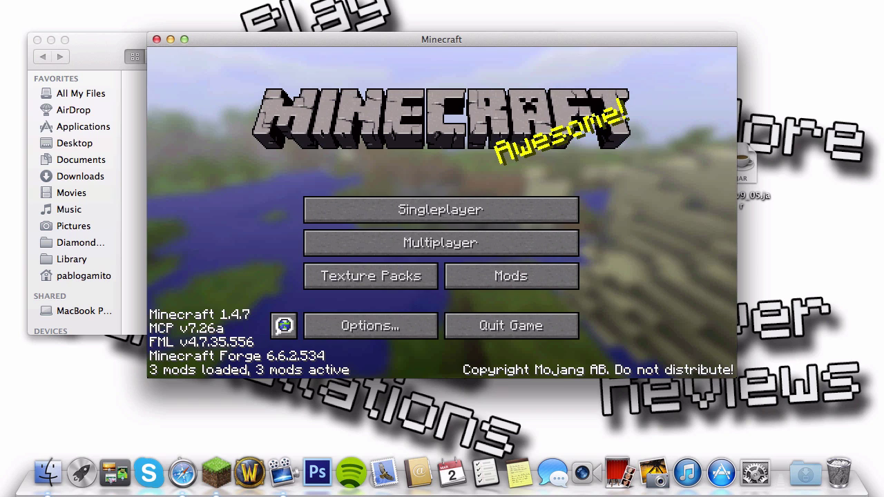
{"action": "left_click", "coordinate": [157, 40]}
- Go to the folder ~/Library/Application Support/minecraft in Finder and open its mods folder
{"action": "left_click", "coordinate": [42, 56]}
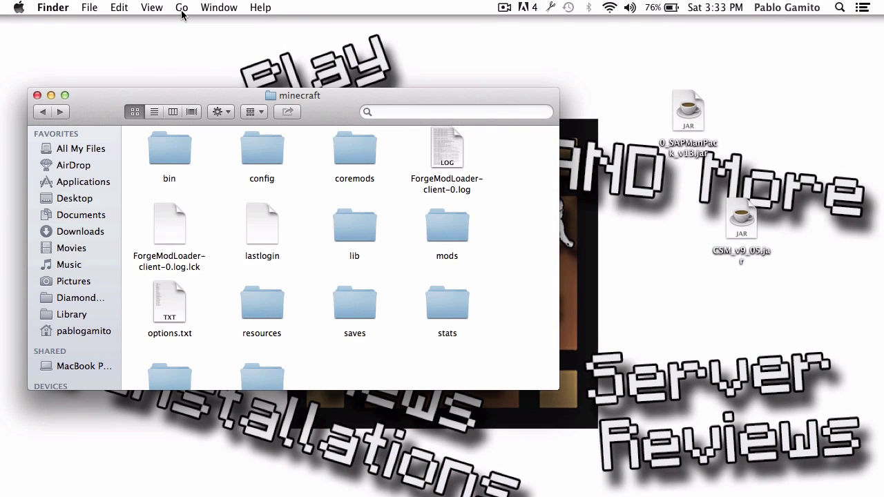
{"action": "left_click", "coordinate": [182, 8]}
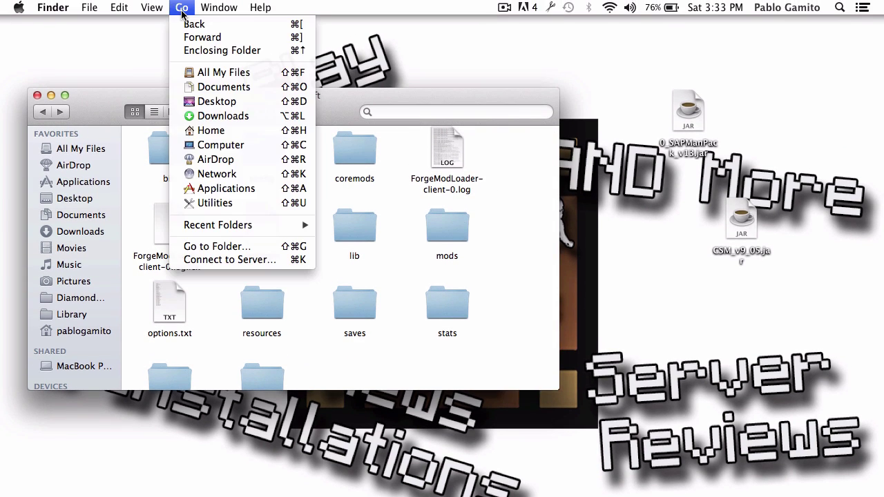
{"action": "left_click", "coordinate": [226, 253]}
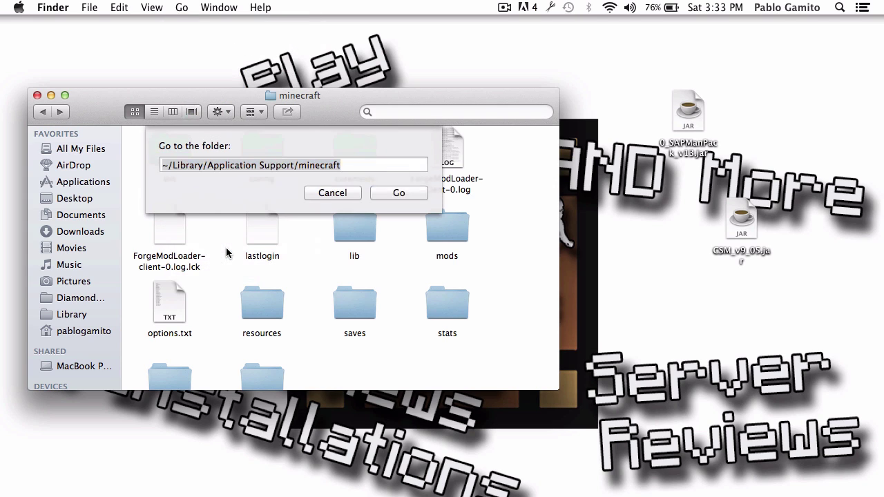
{"action": "left_click", "coordinate": [412, 197]}
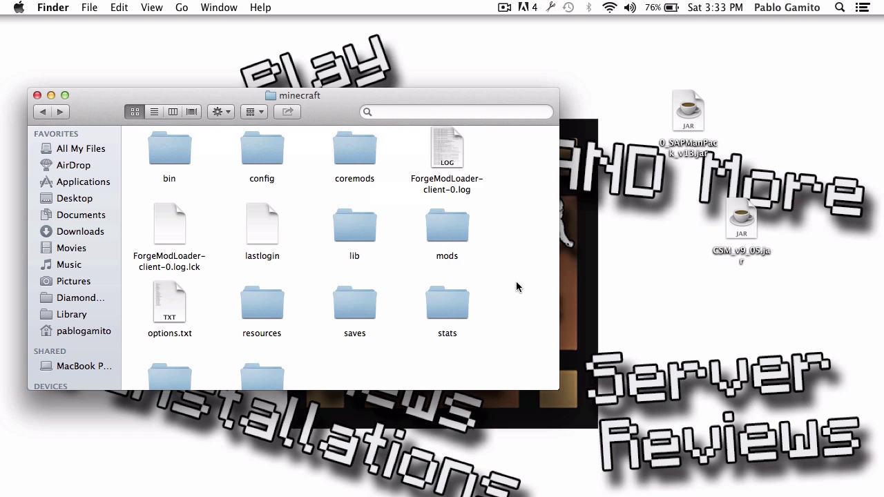
{"action": "scroll", "coordinate": [522, 288], "scroll_direction": "down", "scroll_amount": 2}
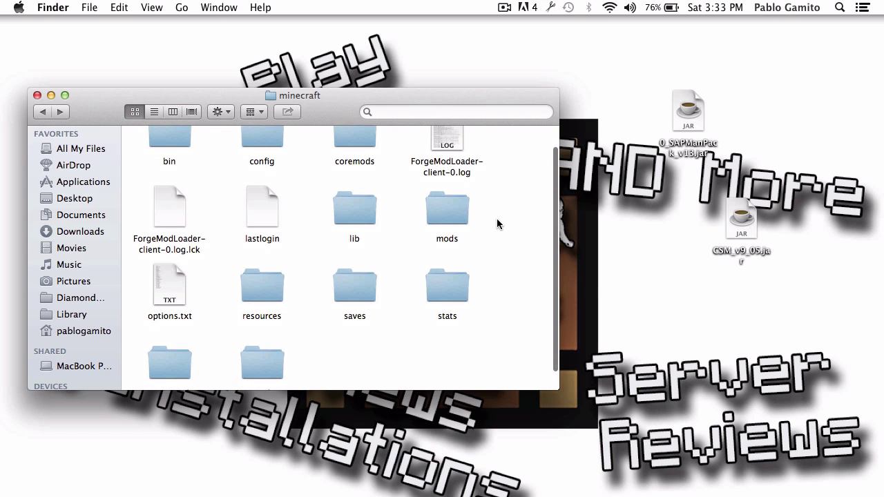
{"action": "double_click", "coordinate": [449, 211]}
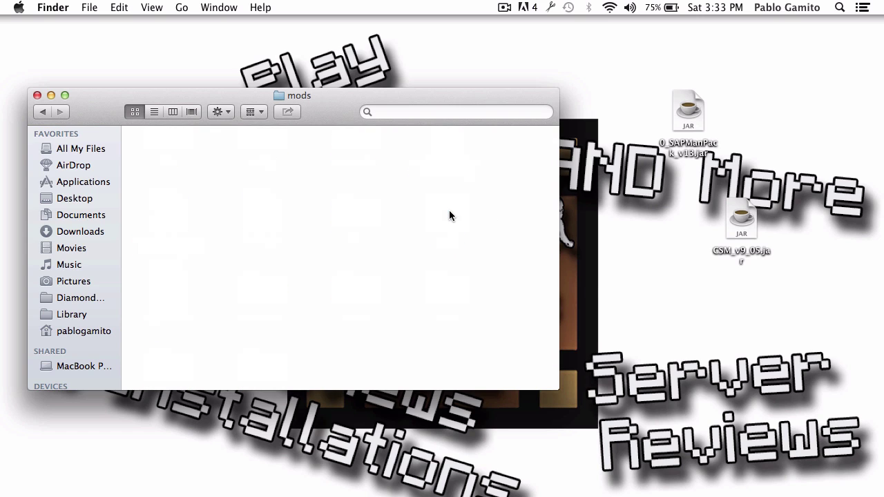
{"action": "left_click", "coordinate": [43, 112]}
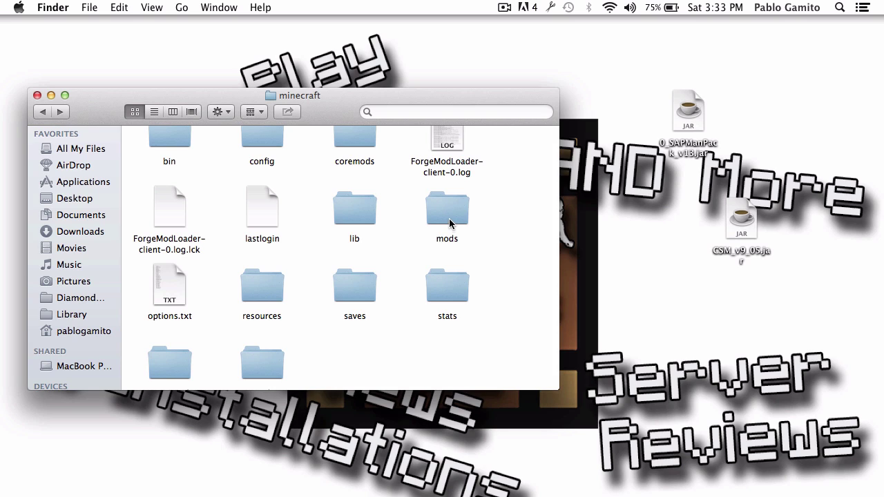
{"action": "double_click", "coordinate": [450, 219]}
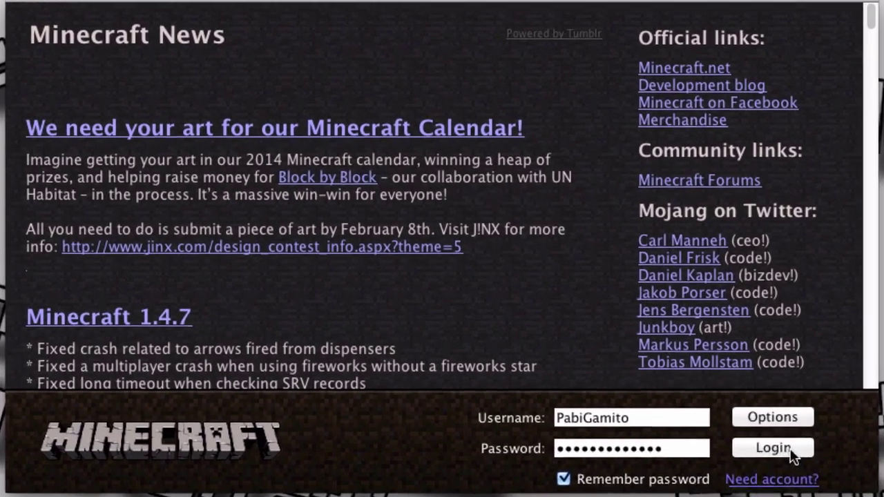
- Log in to Minecraft with the saved account and open the list of installed mods
{"action": "left_click", "coordinate": [670, 350]}
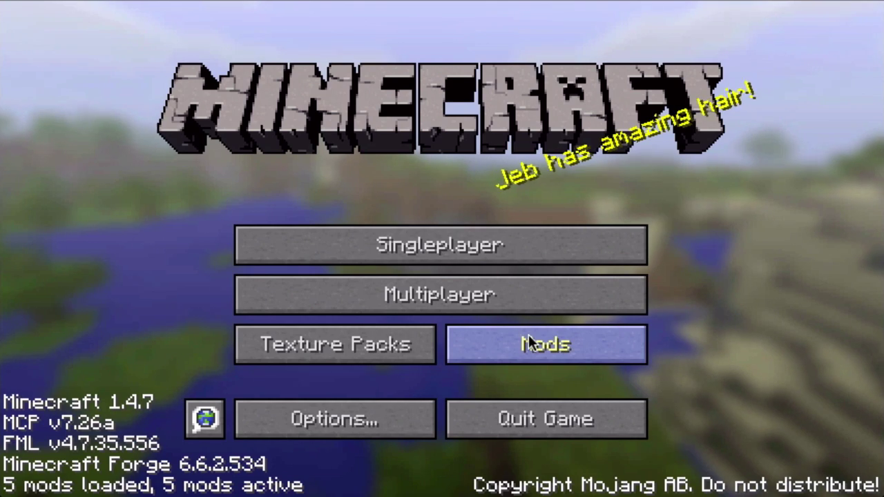
{"action": "left_click", "coordinate": [531, 340]}
{"action": "scroll", "coordinate": [193, 267], "scroll_direction": "down", "scroll_amount": 1}
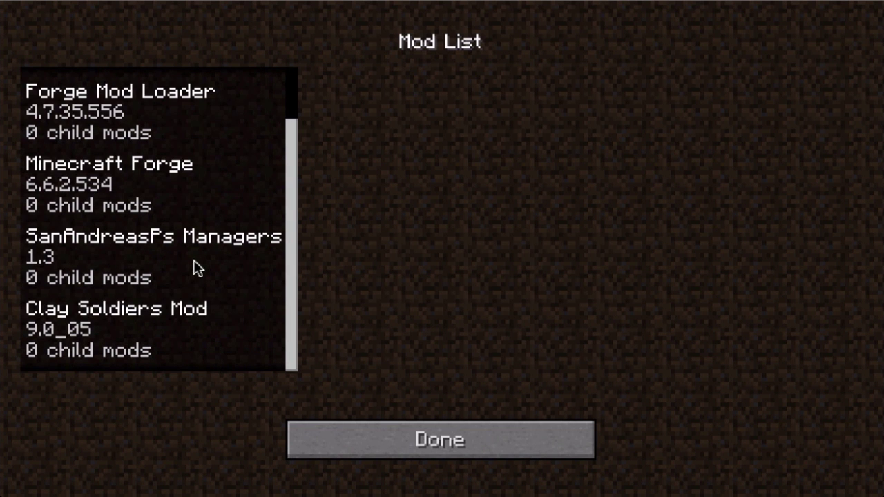
- Check the details of the Clay Soldiers Mod and SanAndreasPs Managers entries, and return to the main menu
{"action": "left_click", "coordinate": [169, 273]}
{"action": "left_click", "coordinate": [168, 330]}
{"action": "left_click", "coordinate": [165, 269]}
{"action": "left_click", "coordinate": [170, 339]}
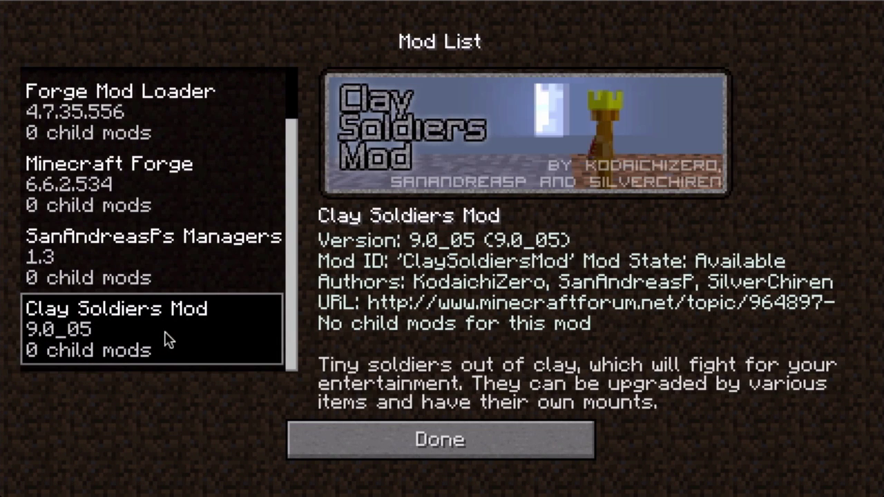
{"action": "left_click", "coordinate": [243, 260]}
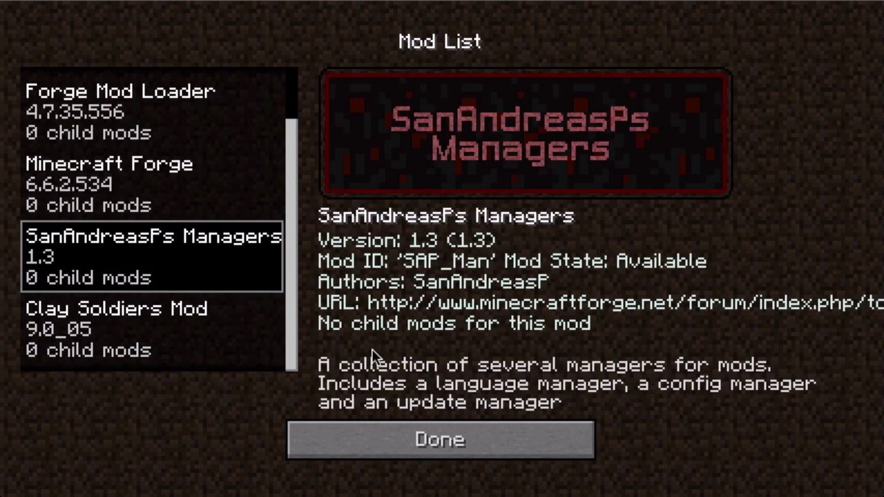
{"action": "left_click", "coordinate": [408, 437]}
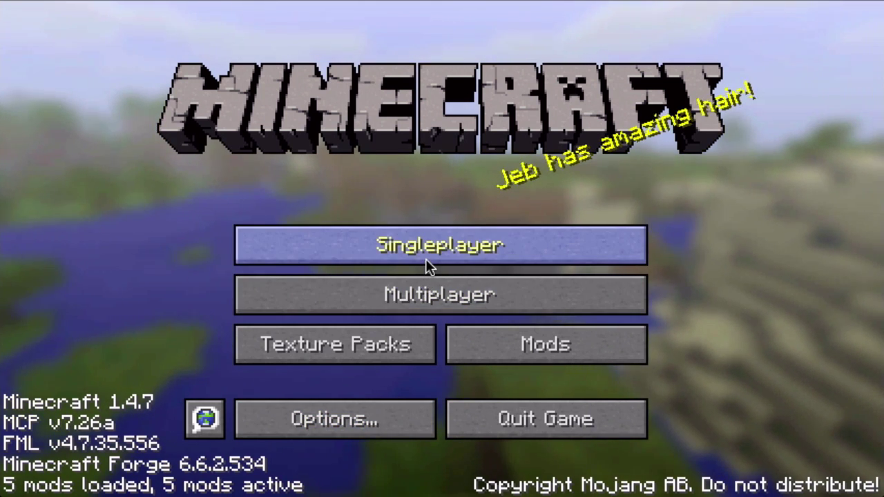
- Create a new singleplayer world with the game mode set to Creative
{"action": "left_click", "coordinate": [427, 255]}
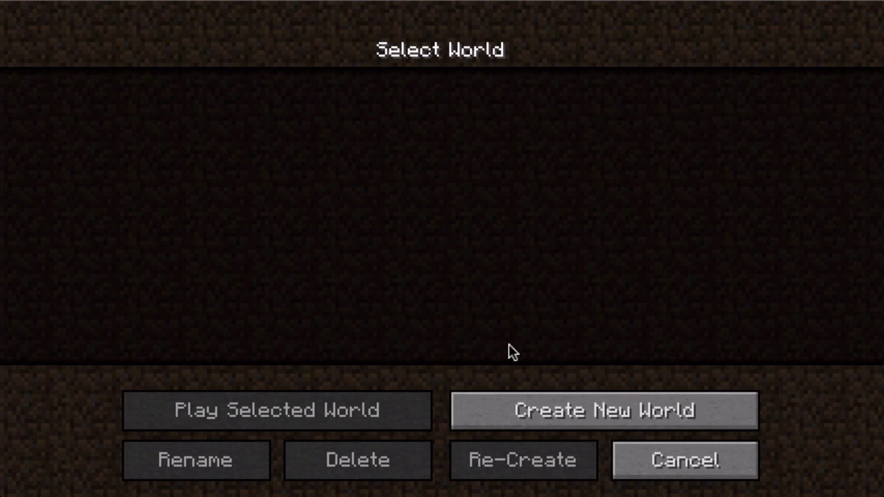
{"action": "left_click", "coordinate": [550, 405]}
{"action": "left_click", "coordinate": [462, 266]}
{"action": "left_click", "coordinate": [463, 265]}
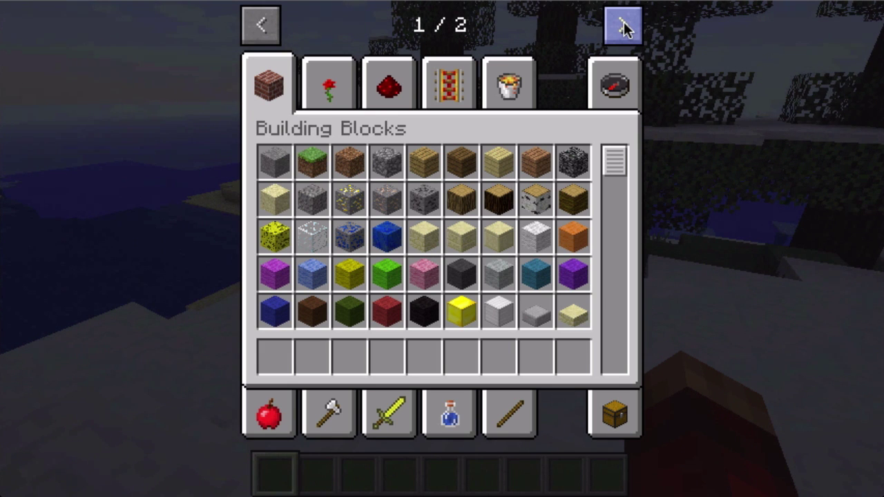
- Put a grey Clay Soldier from the Clay Soldier Items category into the first hotbar slot and close the inventory
{"action": "left_click", "coordinate": [625, 27]}
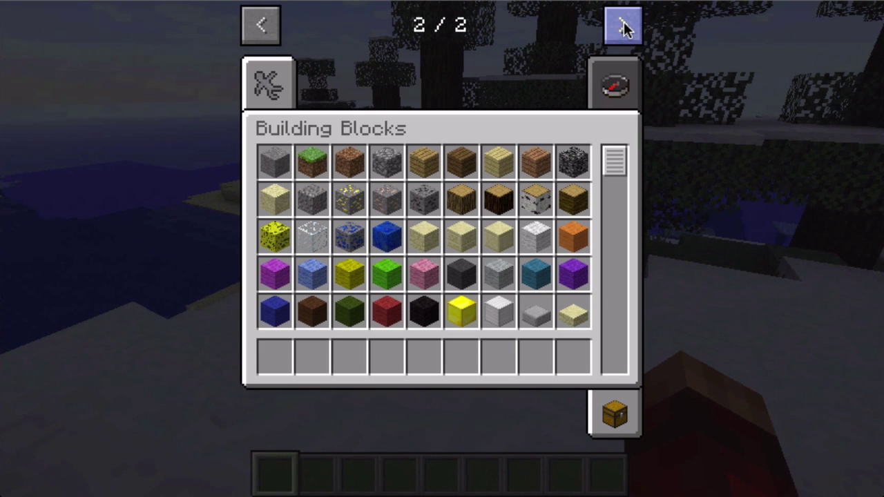
{"action": "left_click", "coordinate": [270, 84]}
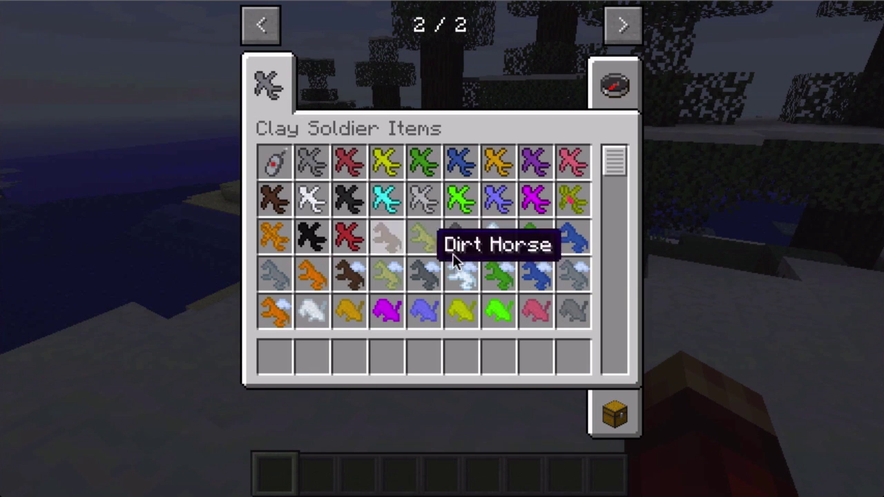
{"action": "scroll", "coordinate": [519, 276], "scroll_direction": "down", "scroll_amount": 5}
{"action": "scroll", "coordinate": [519, 276], "scroll_direction": "up", "scroll_amount": 5}
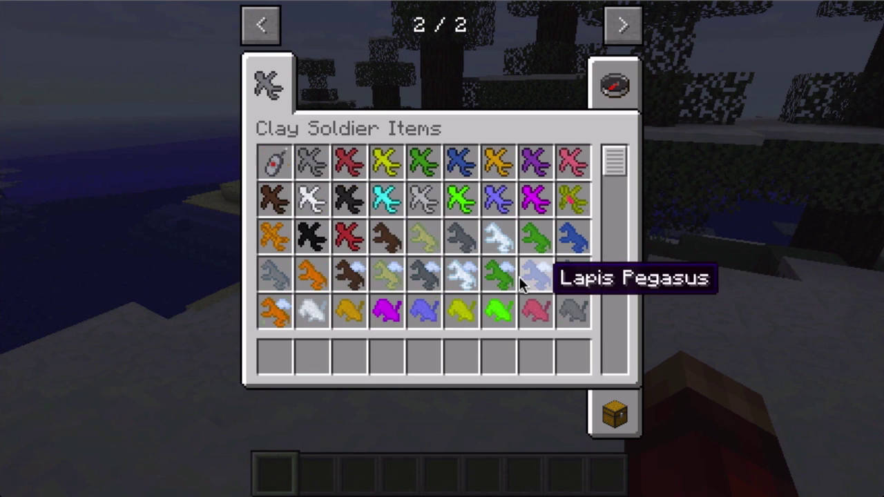
{"action": "left_click", "coordinate": [311, 161]}
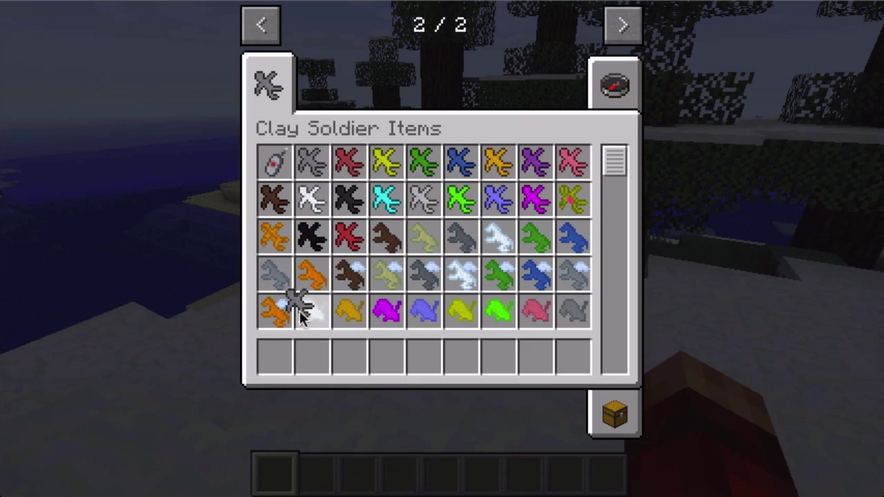
{"action": "left_click", "coordinate": [271, 351]}
{"action": "key", "text": "e"}
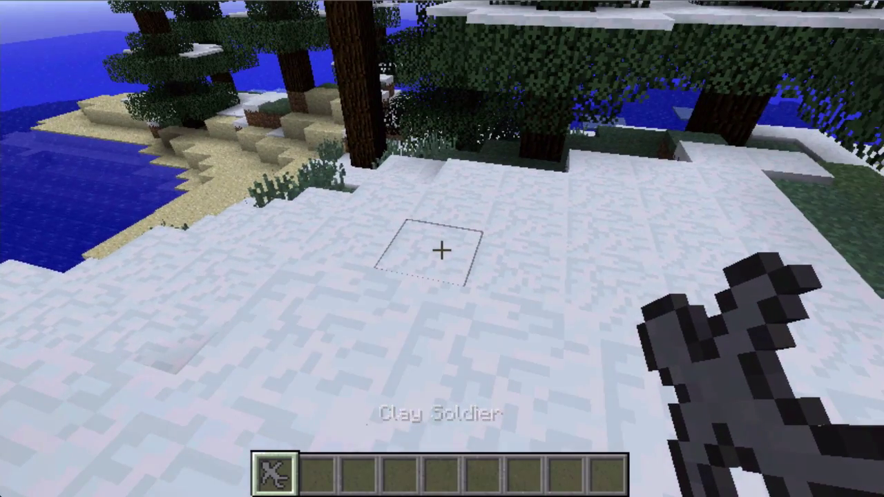
- Place two grey clay soldiers at separate spots on the snowy ground
{"action": "right_click", "coordinate": [442, 249]}
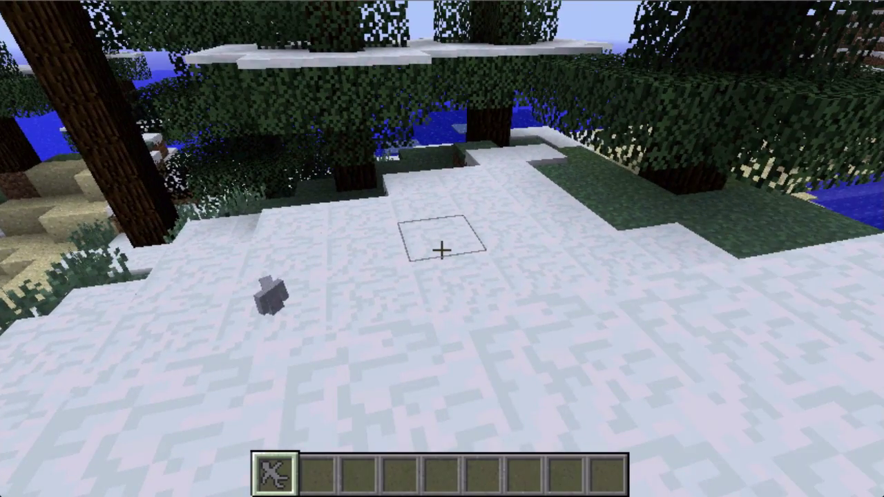
{"action": "right_click", "coordinate": [442, 249]}
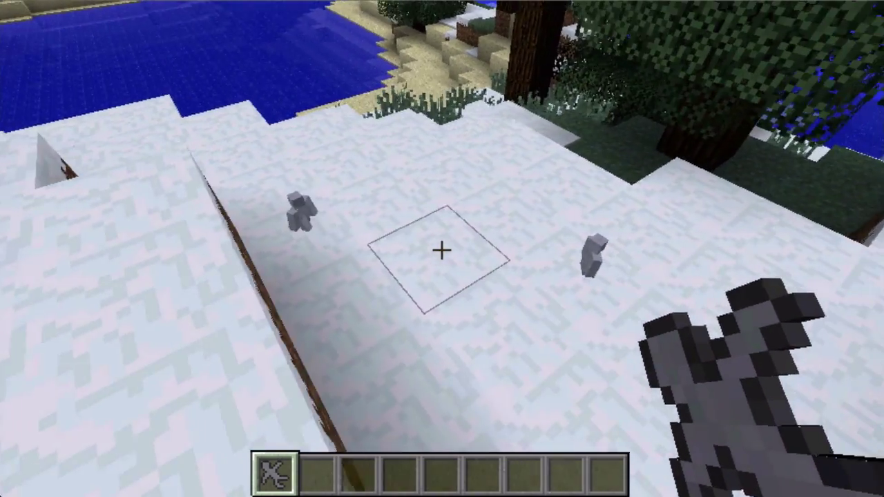